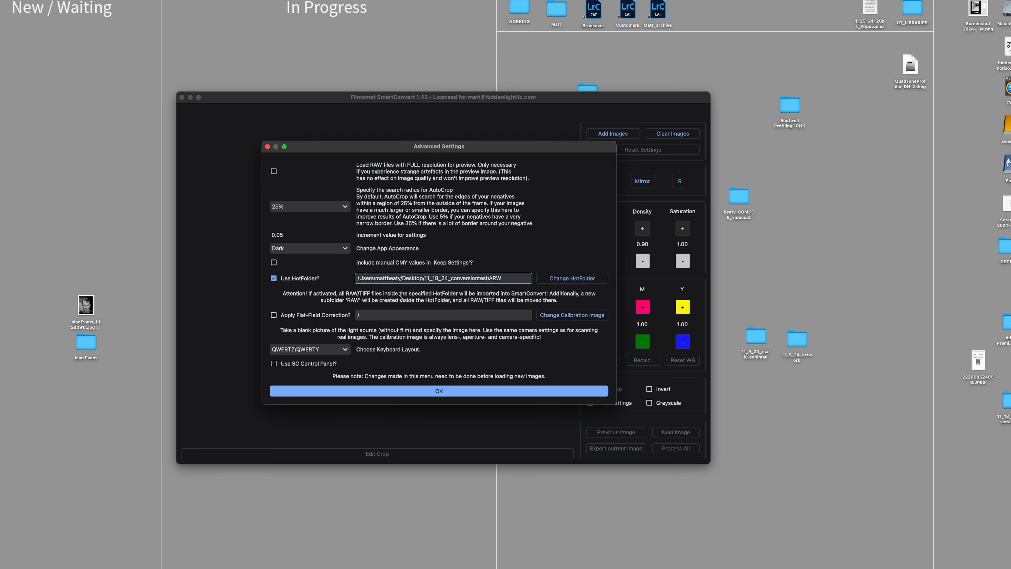
Accept the advanced settings with the HotFolder set to the 11_18_24_conversiontest/ARW folder
left_click(402, 391)
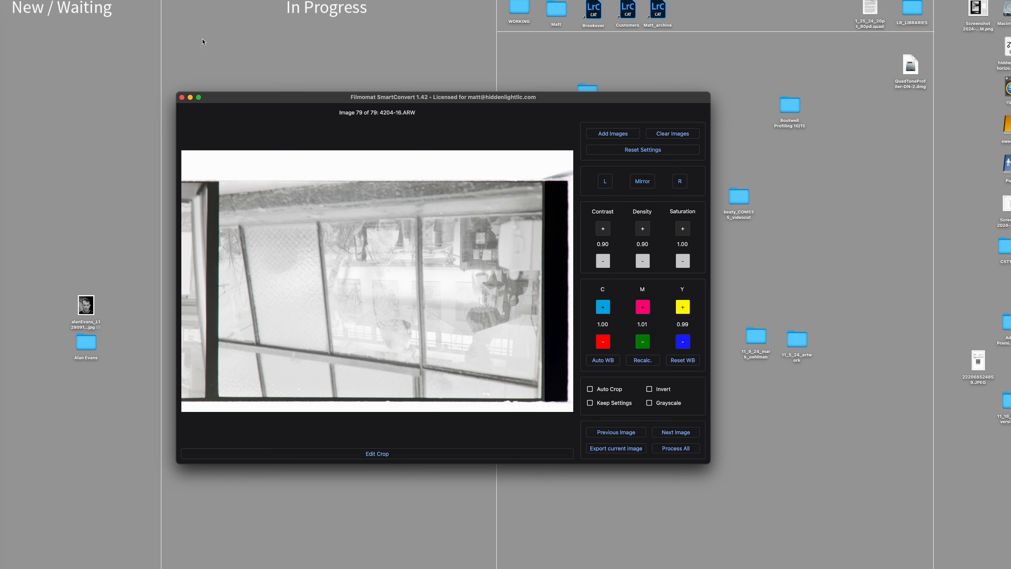
left_click_drag(327, 98, 308, 82)
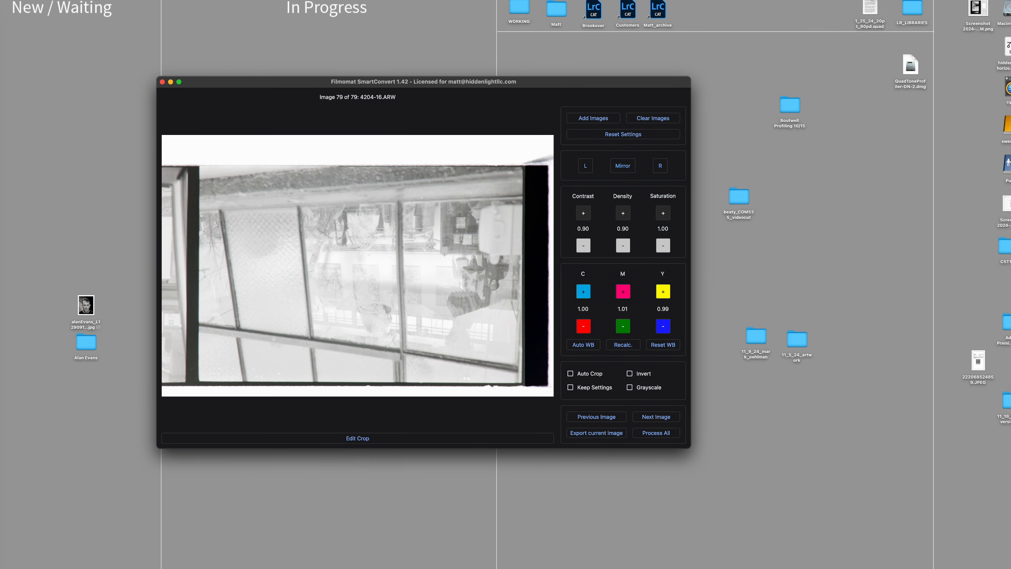
left_click(40, 0)
mouse_move(108, 0)
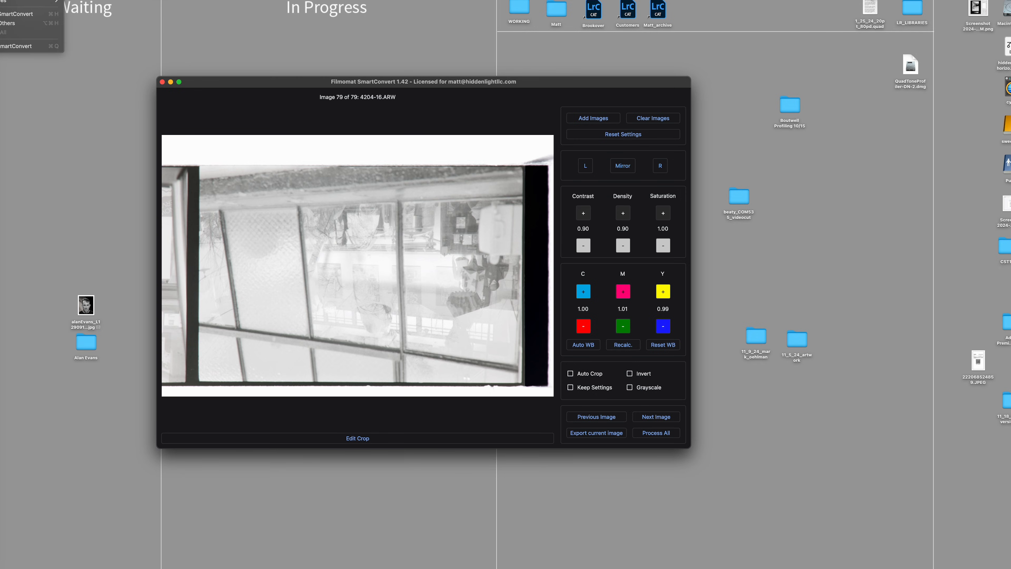
left_click(6, 0)
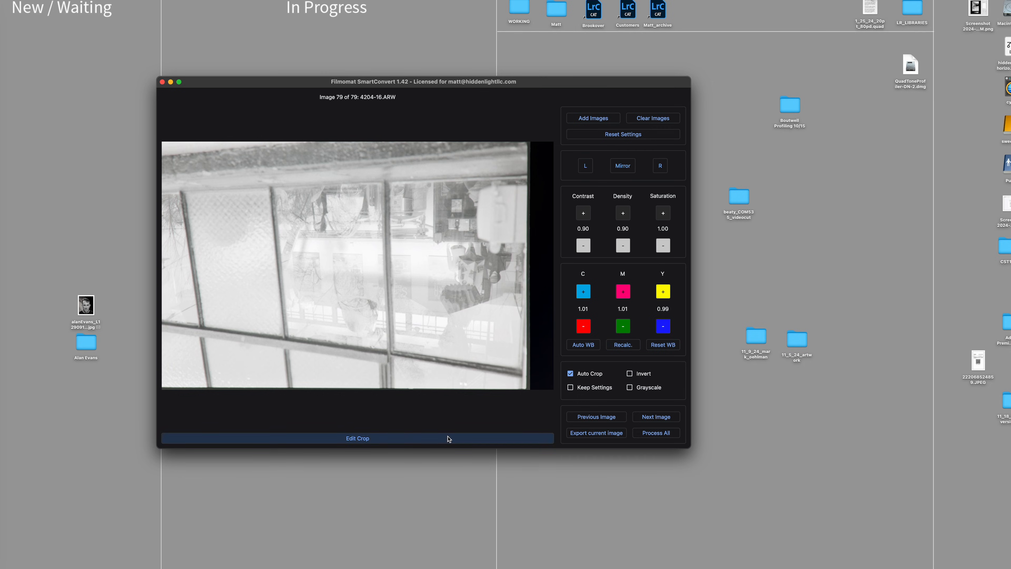
Trim the black border off the right edge of image 4204-16's crop and lower its density by one increment
left_click(449, 437)
left_click_drag(545, 265, 520, 265)
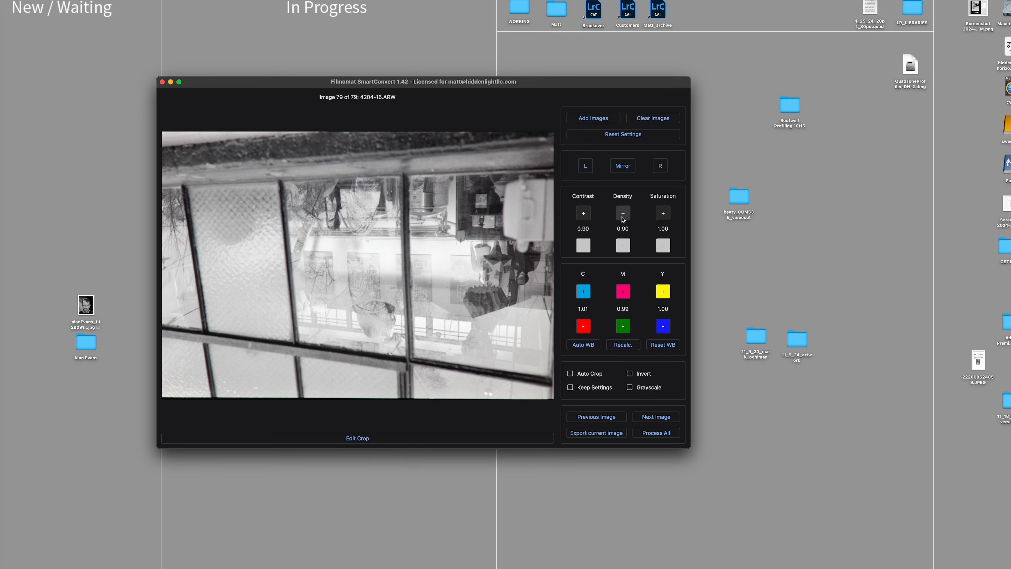
left_click(623, 245)
Go back to image 4204-17 and enable Auto Crop and Keep Settings for it
left_click(597, 417)
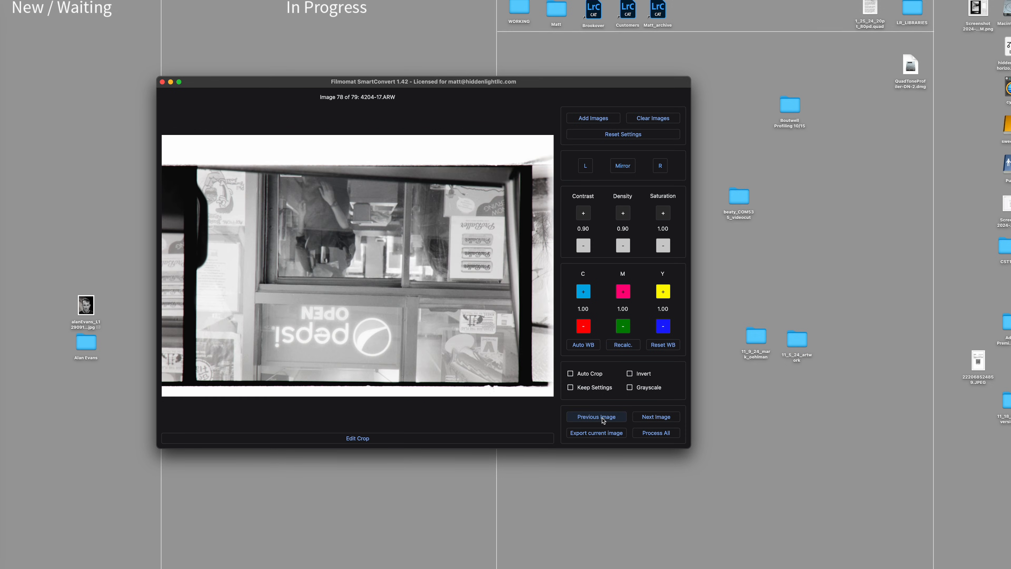
left_click(590, 373)
left_click(585, 387)
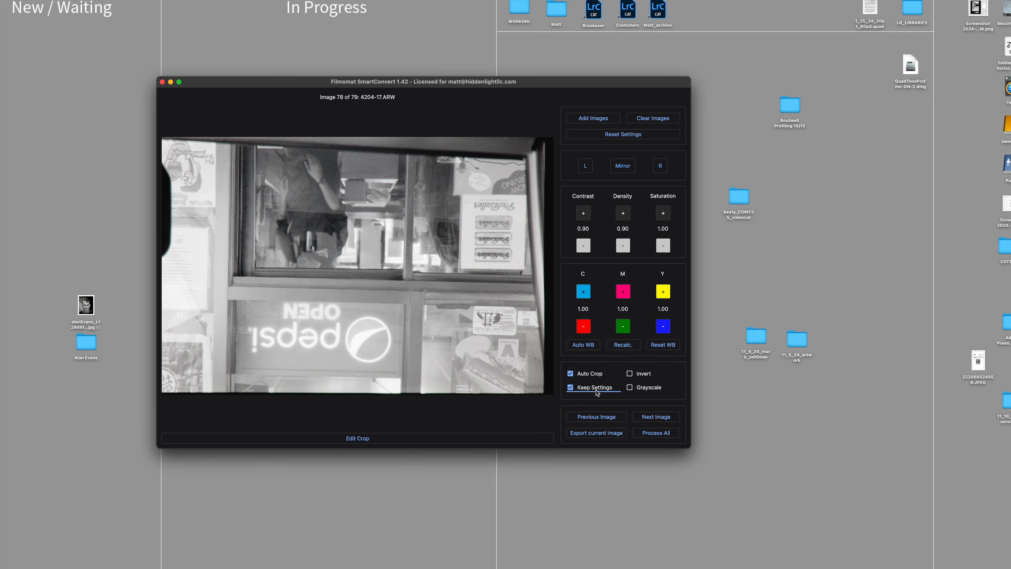
Auto crop image 1930-21, then extend the crop's left edge outward and pull its right edge inside the dark film border
left_click(603, 419)
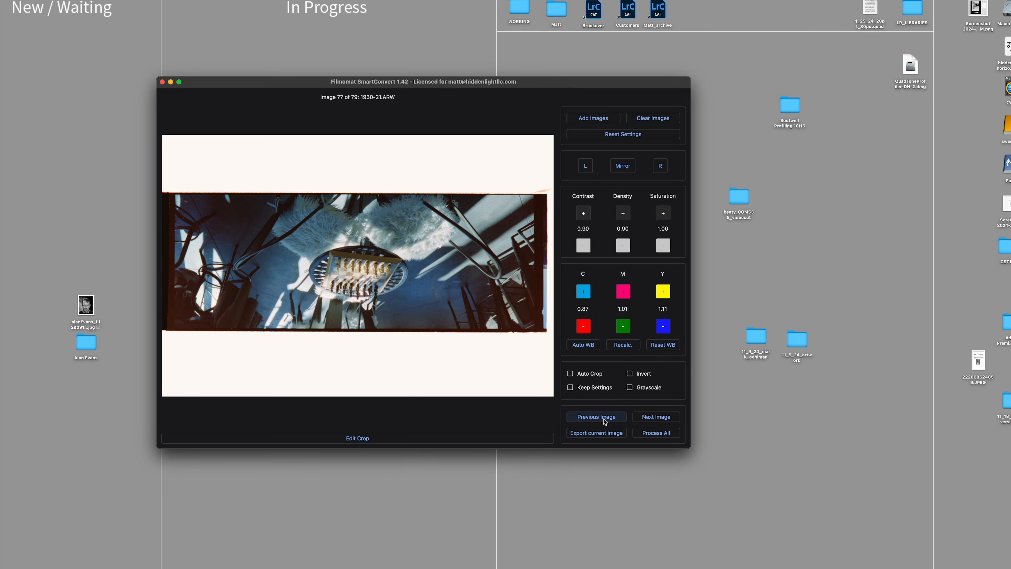
left_click(597, 376)
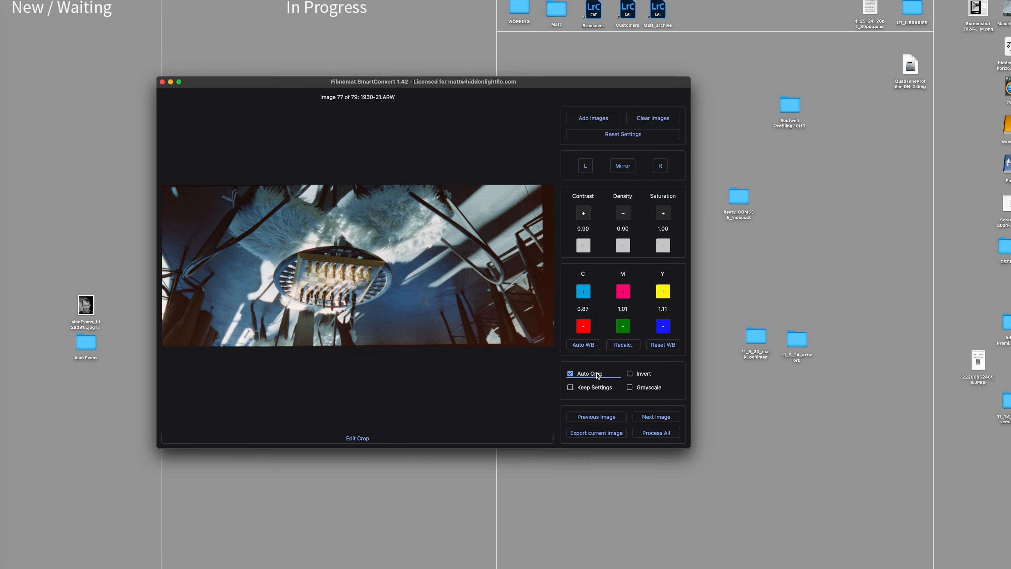
left_click(597, 375)
left_click(597, 376)
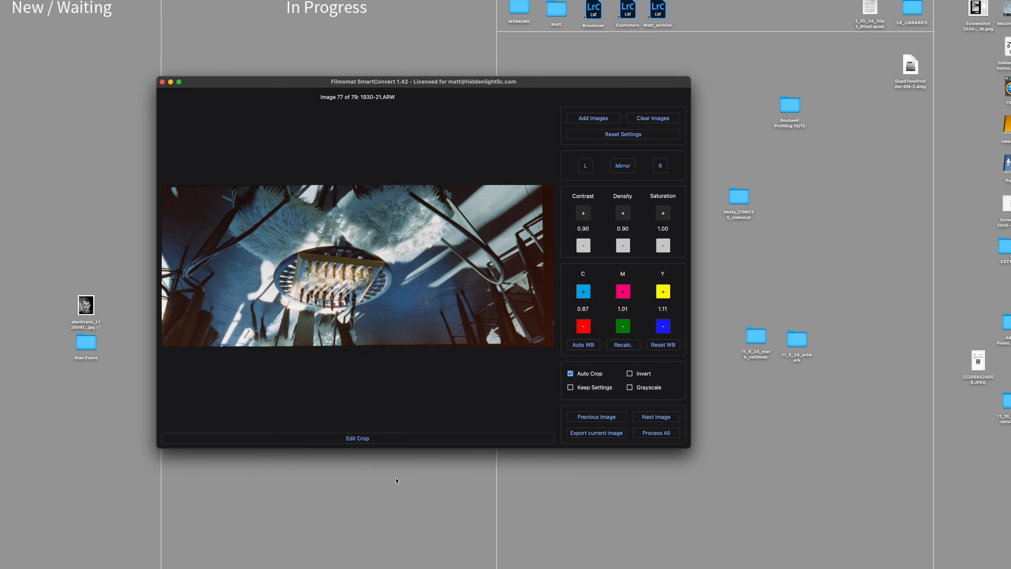
left_click(381, 437)
left_click_drag(218, 254, 178, 252)
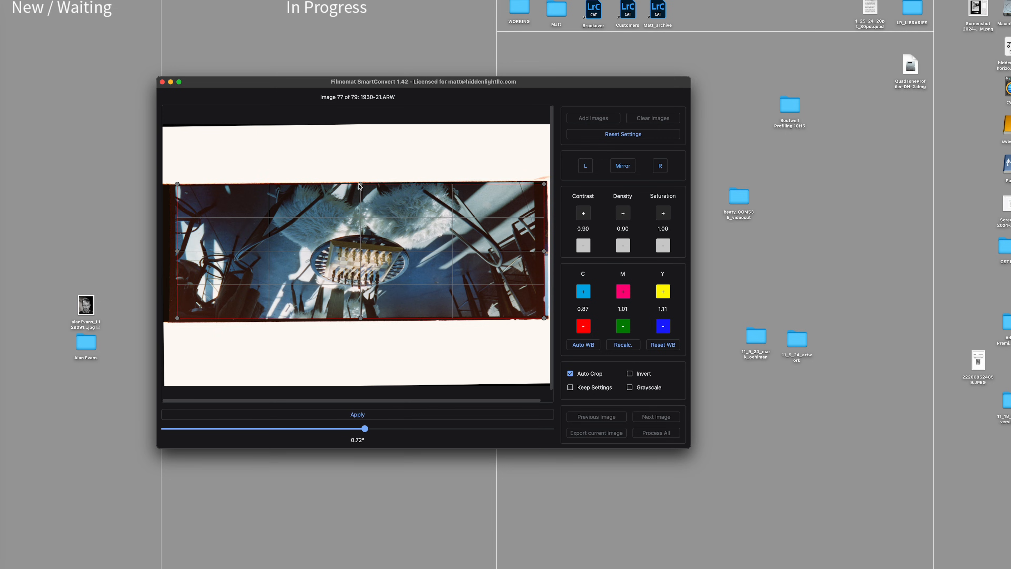
left_click_drag(543, 185, 531, 185)
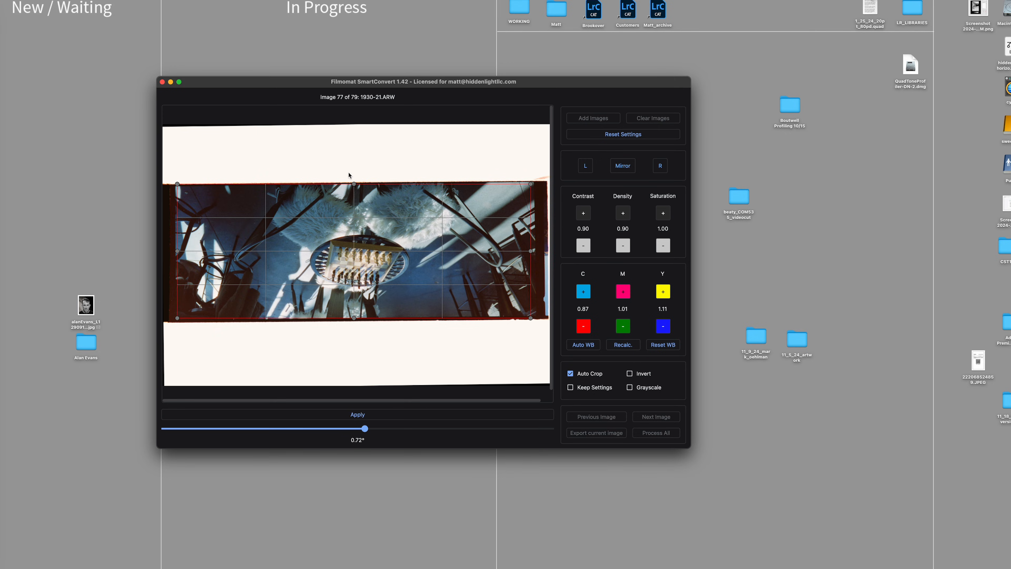
key("Return")
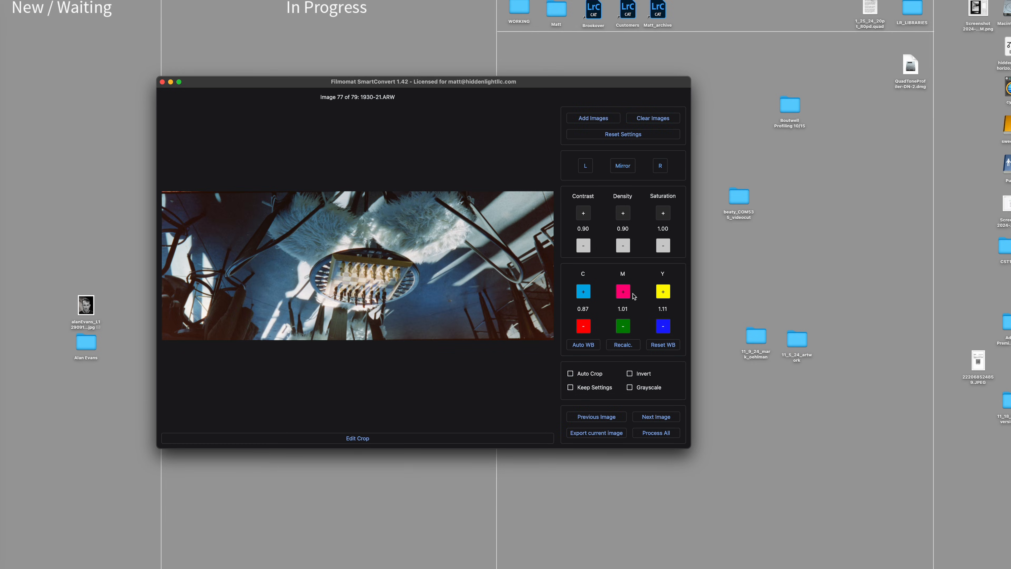
Recalculate the conversion of image 1930-21 and rotate the picture 180 degrees so it stands upright
left_click(627, 344)
left_click(584, 165)
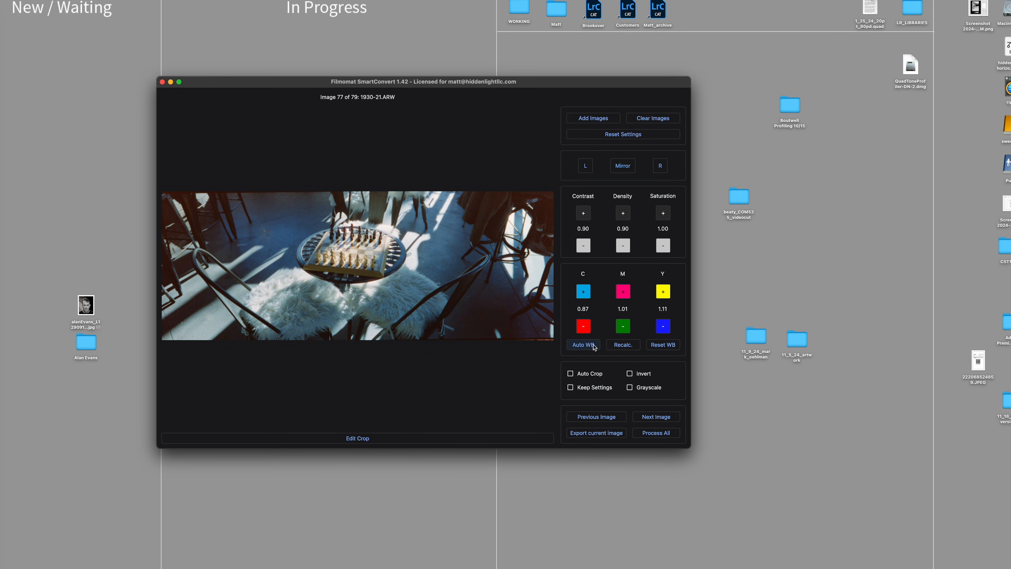
Sample several spots around the chess table for white balance, ending on the shaded floor just right of the table
left_click(377, 239)
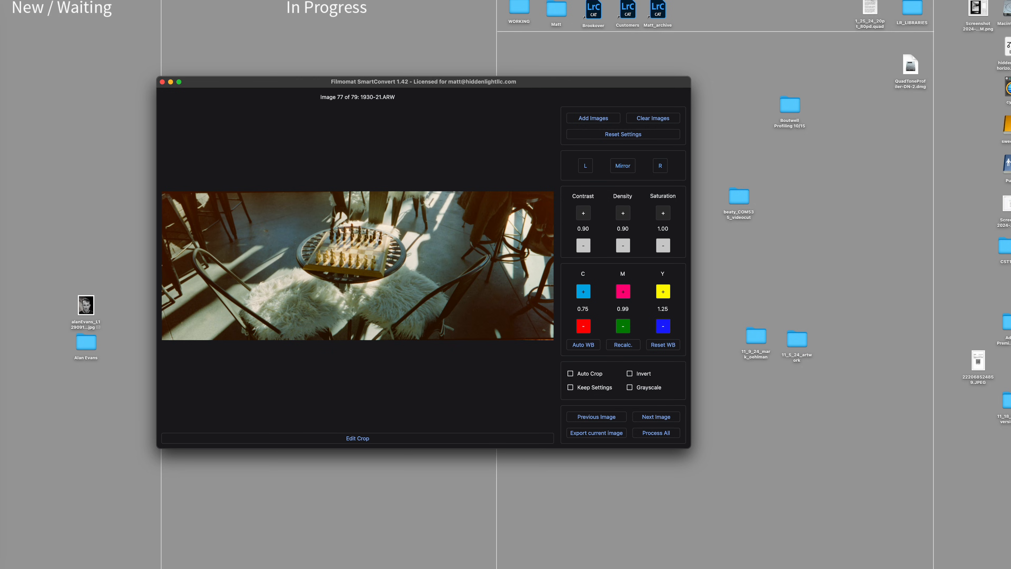
left_click(376, 249)
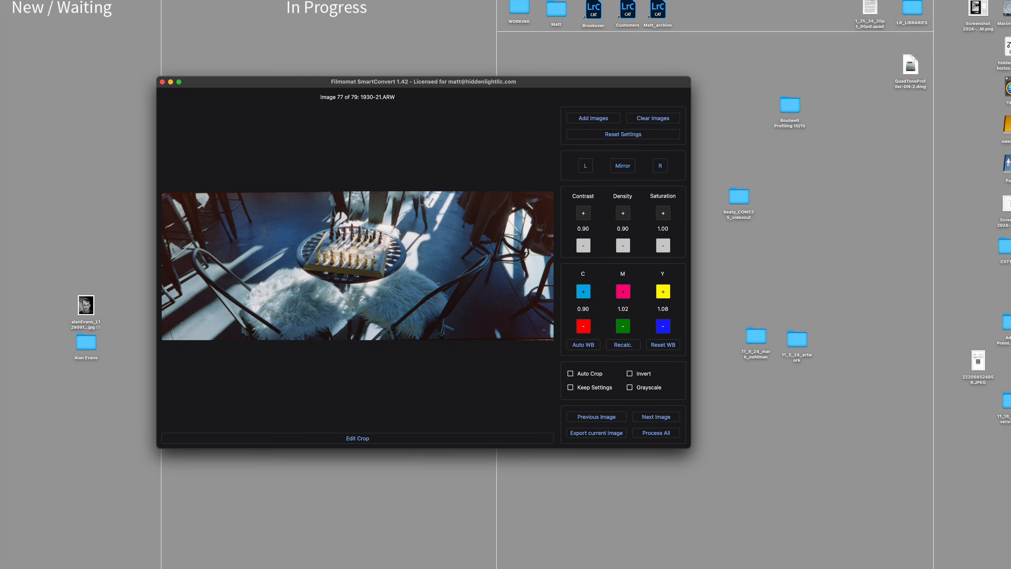
left_click(382, 240)
left_click(410, 236)
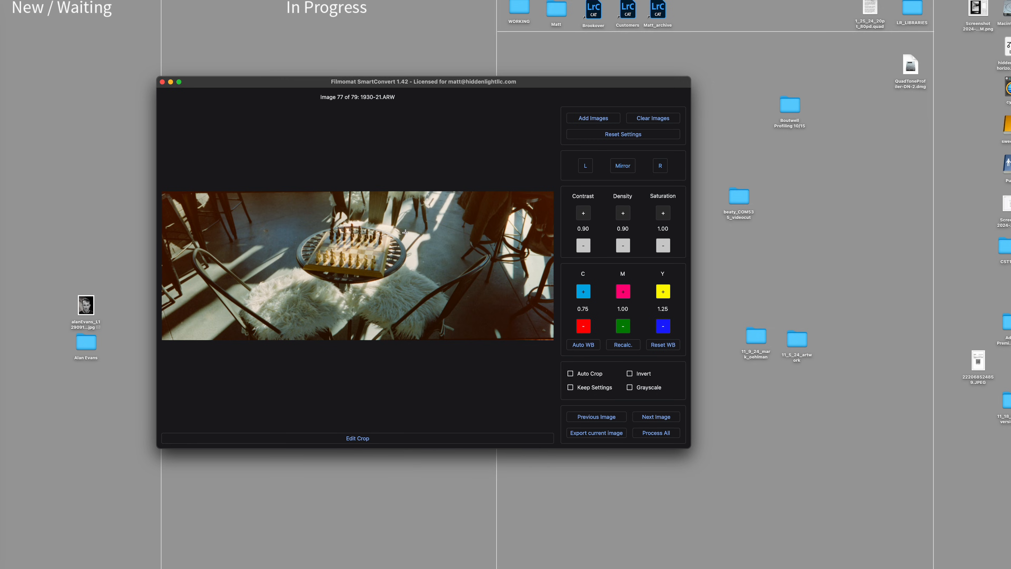
Browse back through the preceding images, including 4204-15, and return to image 1930-21
left_click(601, 417)
left_click(600, 418)
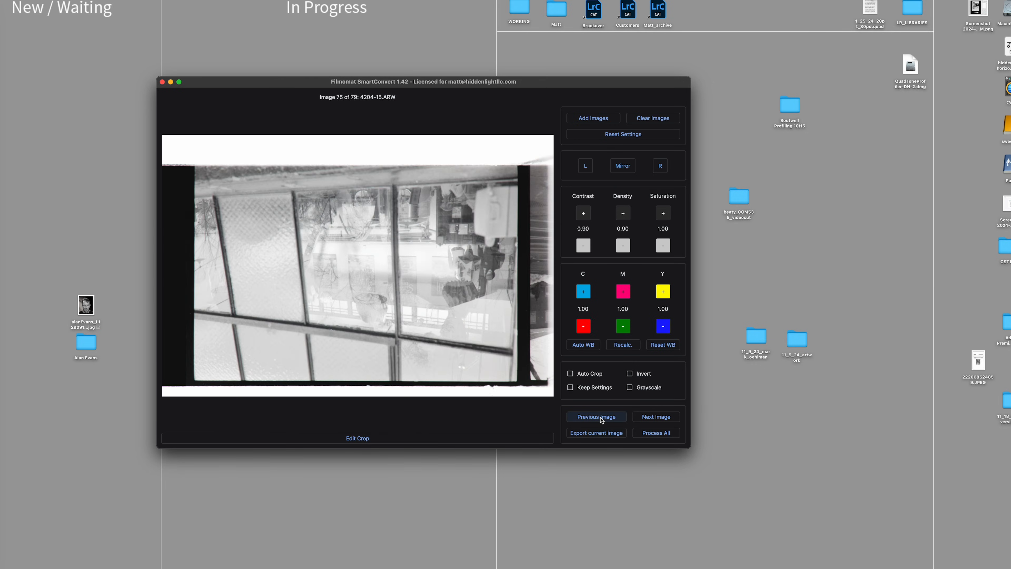
left_click(600, 418)
left_click(638, 417)
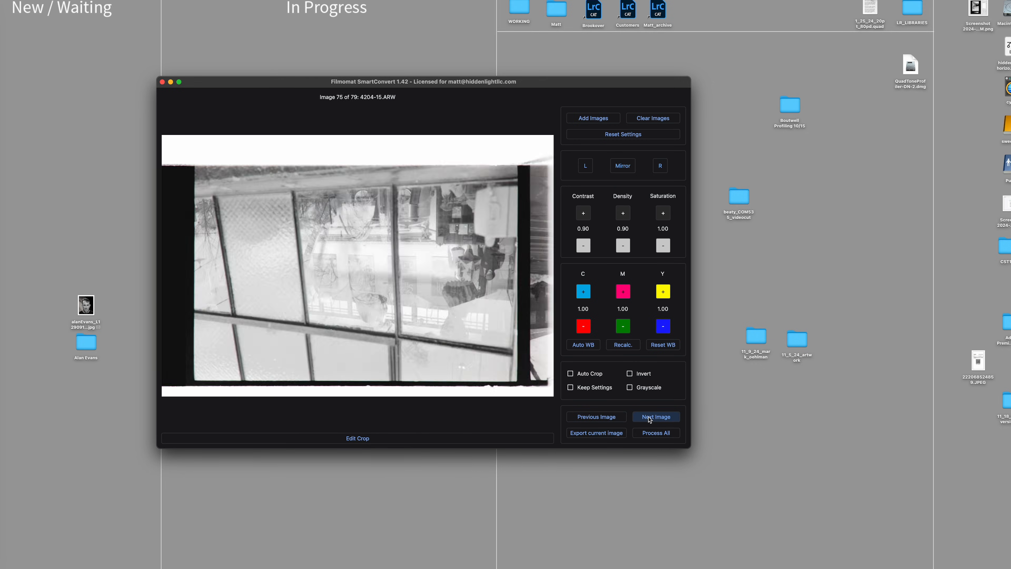
left_click(649, 418)
left_click(649, 419)
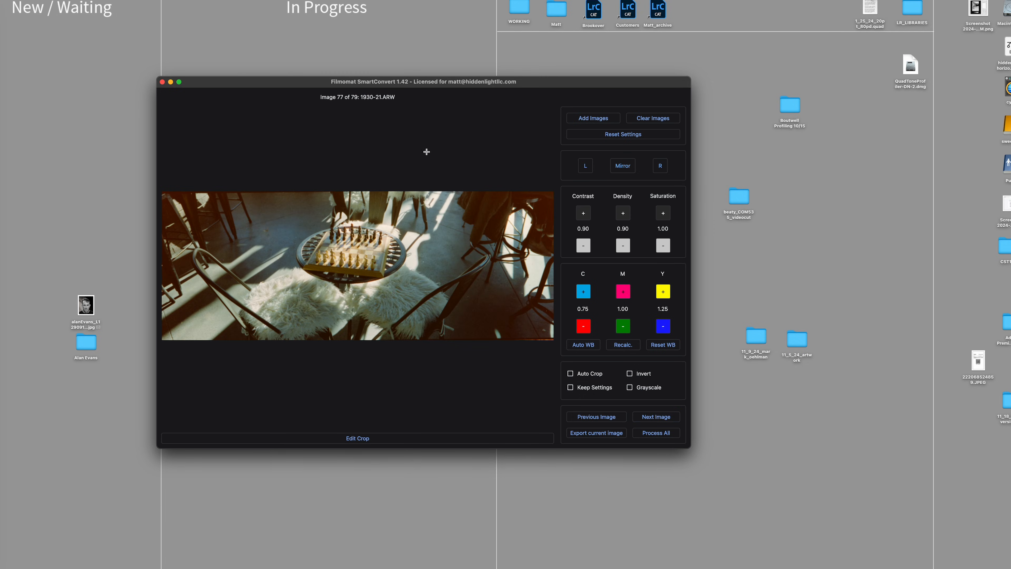
left_click(34, 0)
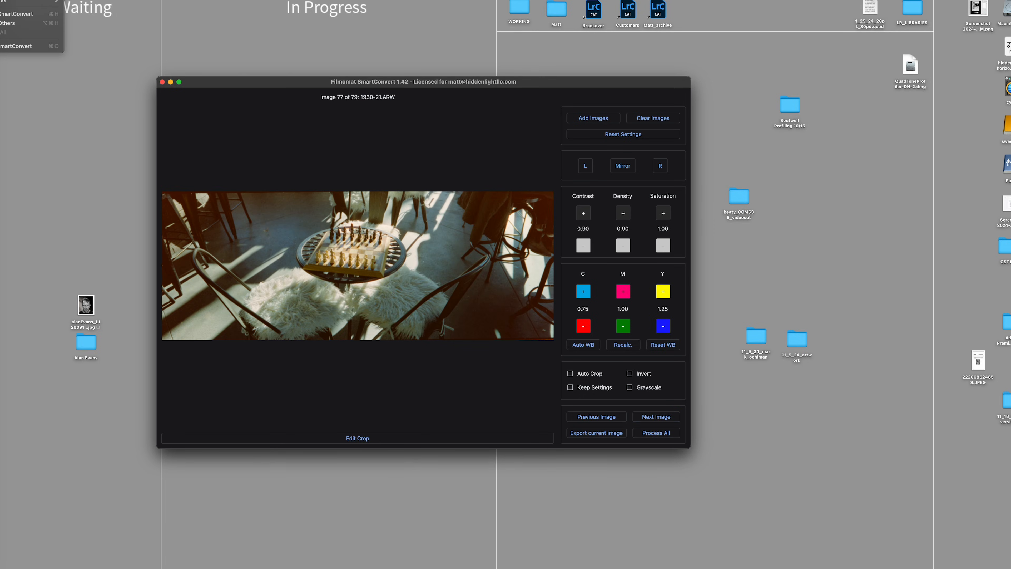
left_click(15, 0)
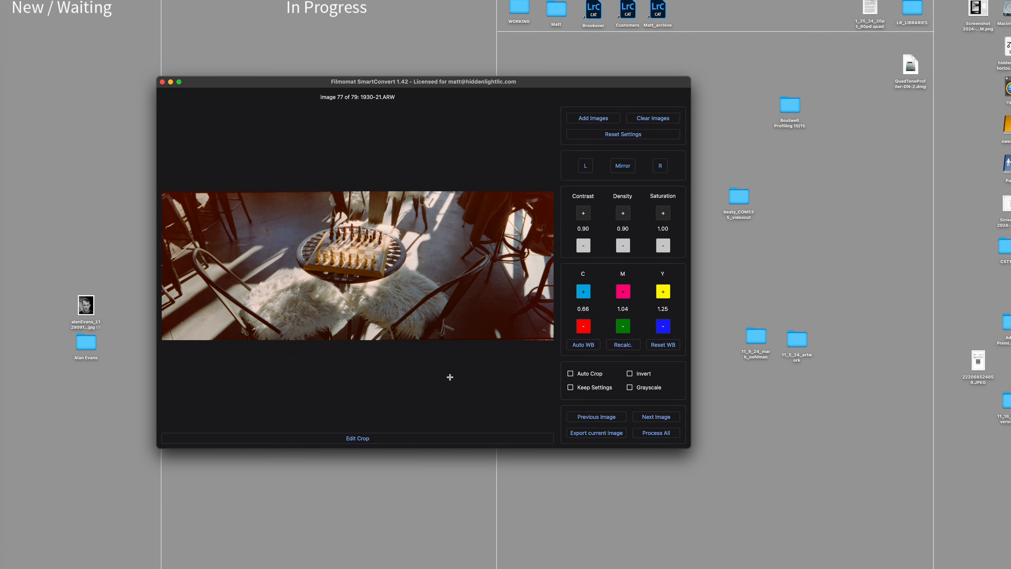
left_click(576, 386)
left_click(586, 376)
left_click(584, 375)
left_click(581, 389)
Go back to image 4204-29 and rotate it 180 degrees so the dog and table are upright
left_click(599, 416)
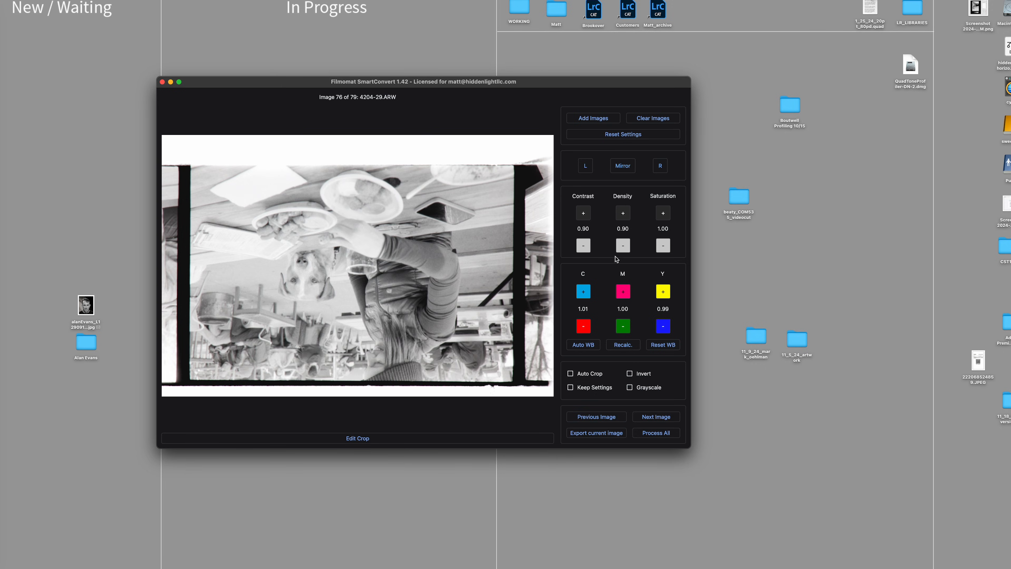
left_click(585, 166)
left_click(585, 166)
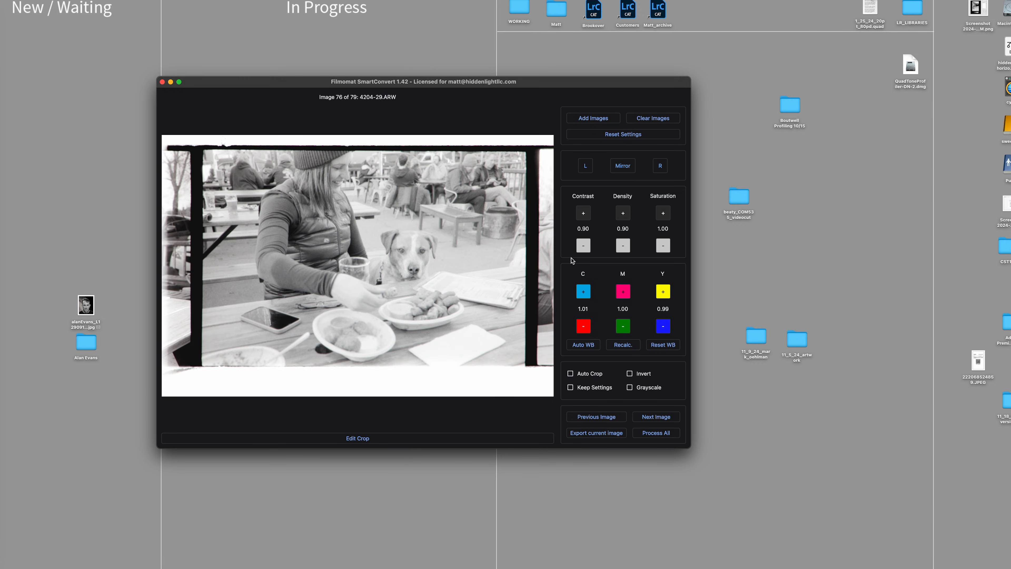
Auto crop image 4204-29, then lower the crop's top edge slightly and apply the crop
left_click(579, 376)
left_click(579, 376)
left_click(589, 375)
left_click(453, 438)
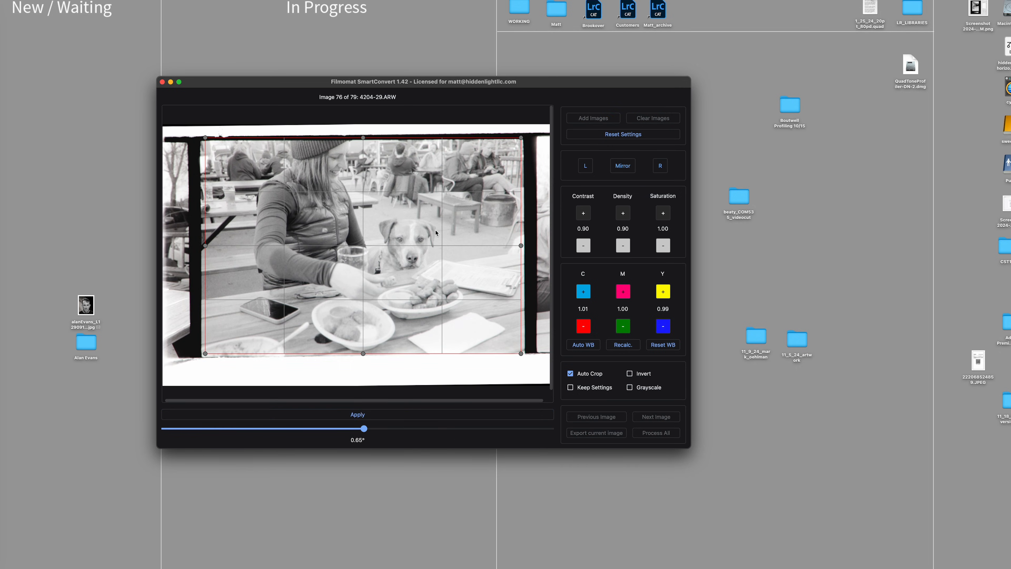
left_click_drag(362, 139, 362, 142)
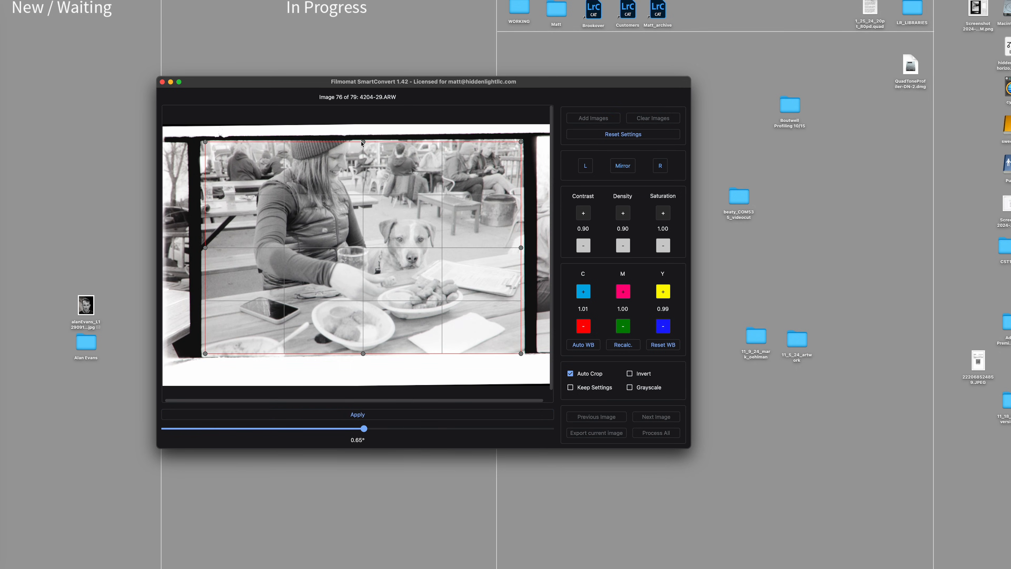
left_click(357, 414)
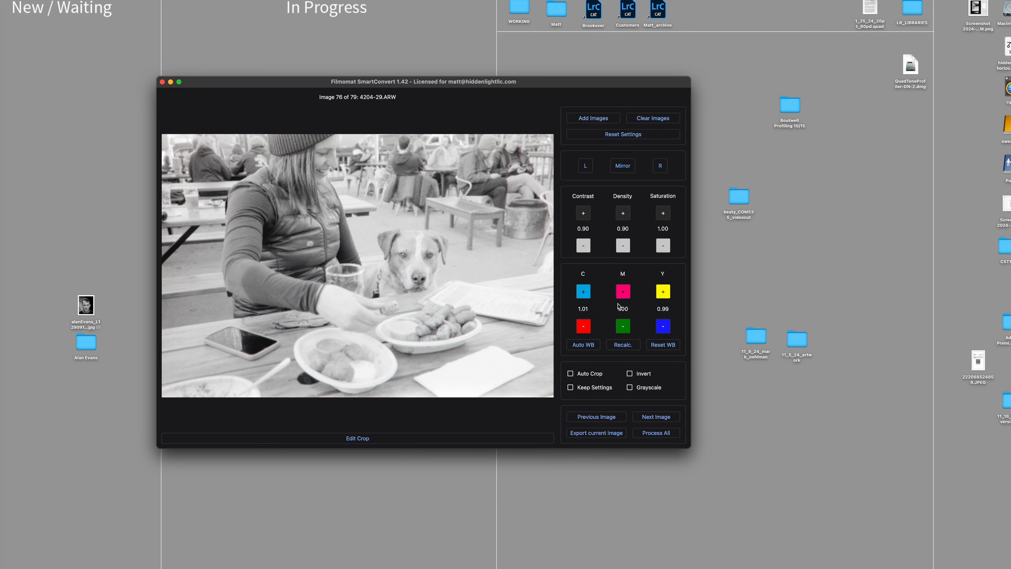
Recalculate the conversion of image 4204-29 and raise its density to 1.05
left_click(633, 350)
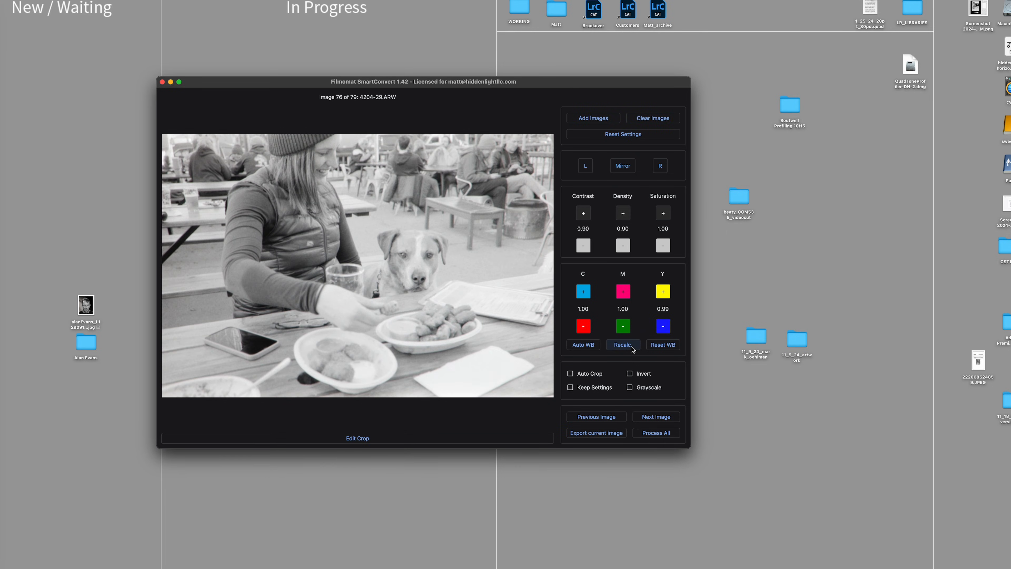
left_click(623, 212)
left_click(623, 212)
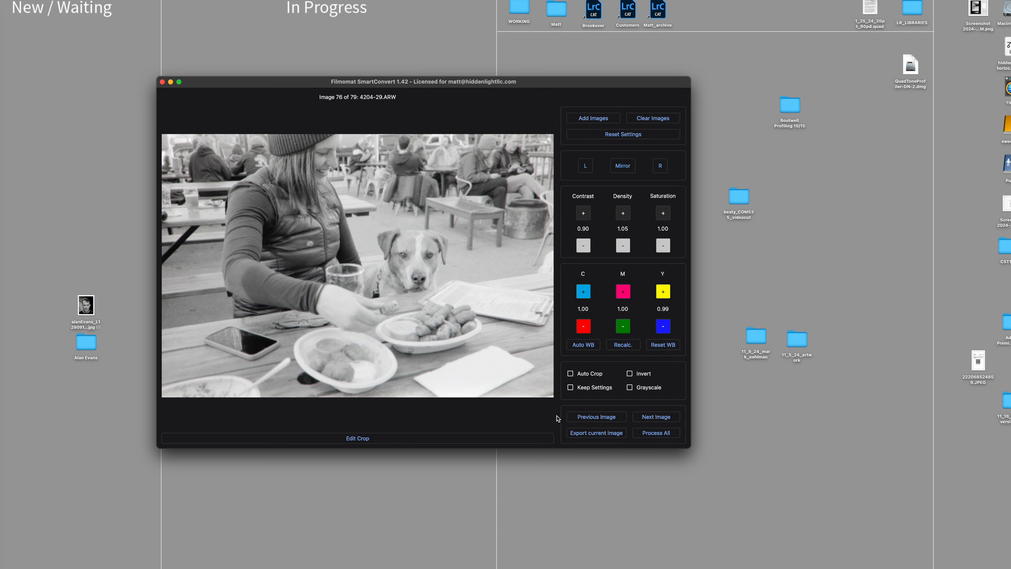
Move back through the image sequence to image 4204-10, the hanging wave-shaped lamp
left_click(592, 417)
left_click(593, 417)
left_click(593, 417)
left_click(592, 417)
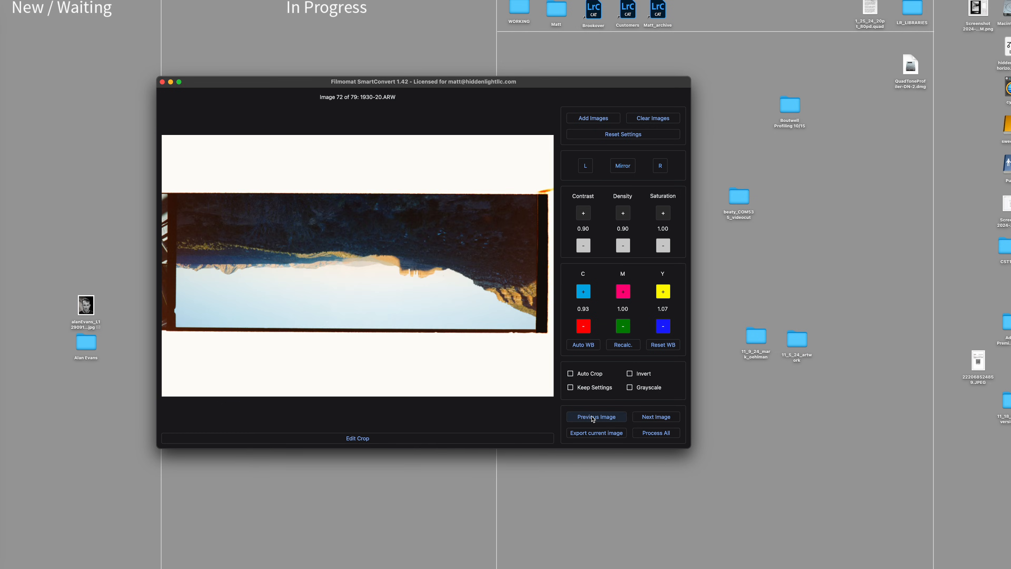
left_click(593, 417)
left_click(592, 417)
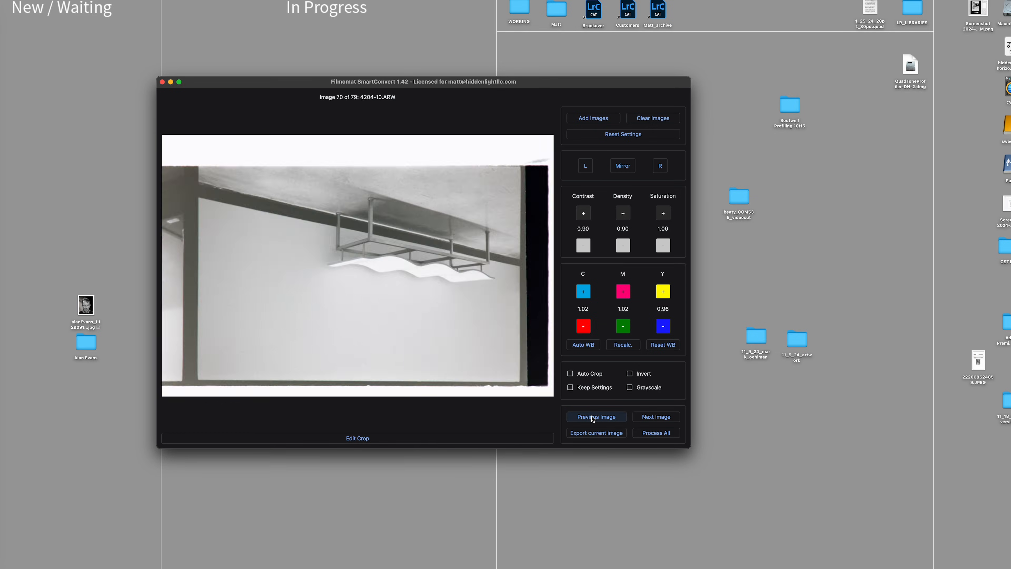
left_click(593, 417)
left_click(656, 417)
Auto crop image 4204-10 and recalculate its conversion
left_click(588, 373)
left_click(622, 344)
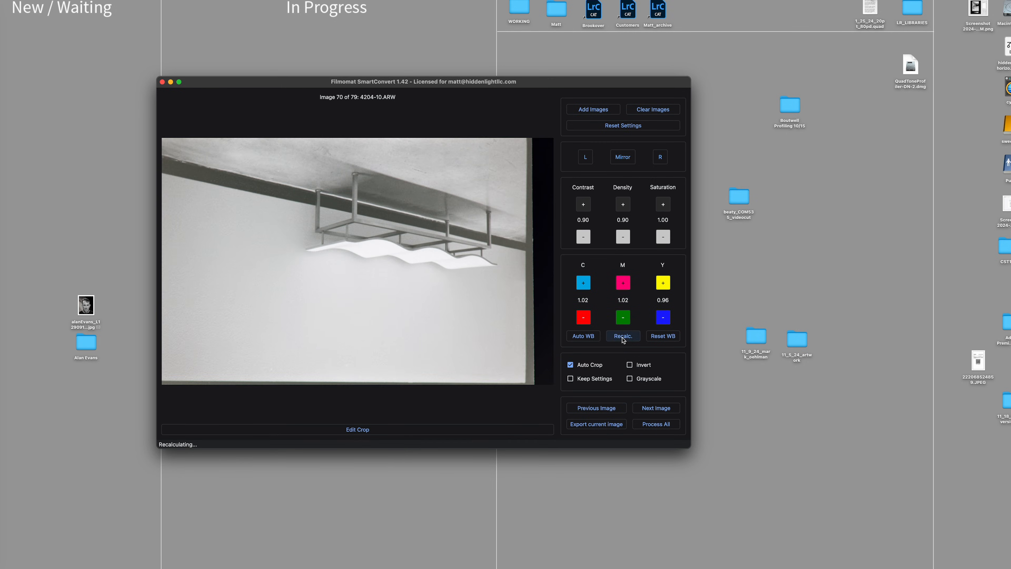
left_click(623, 345)
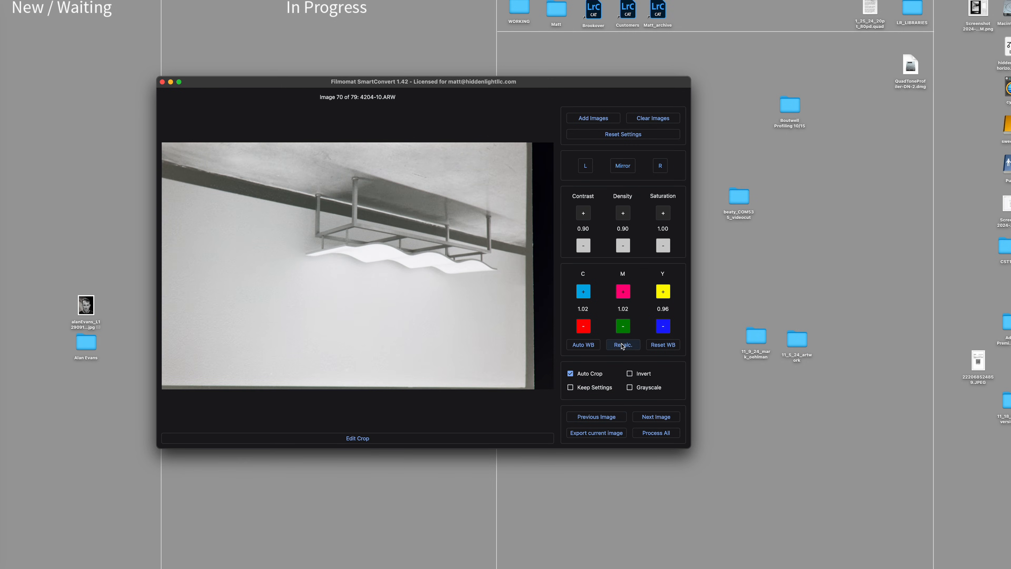
Pull the right edge of image 4204-10's crop inward to exclude the black film border
left_click(373, 438)
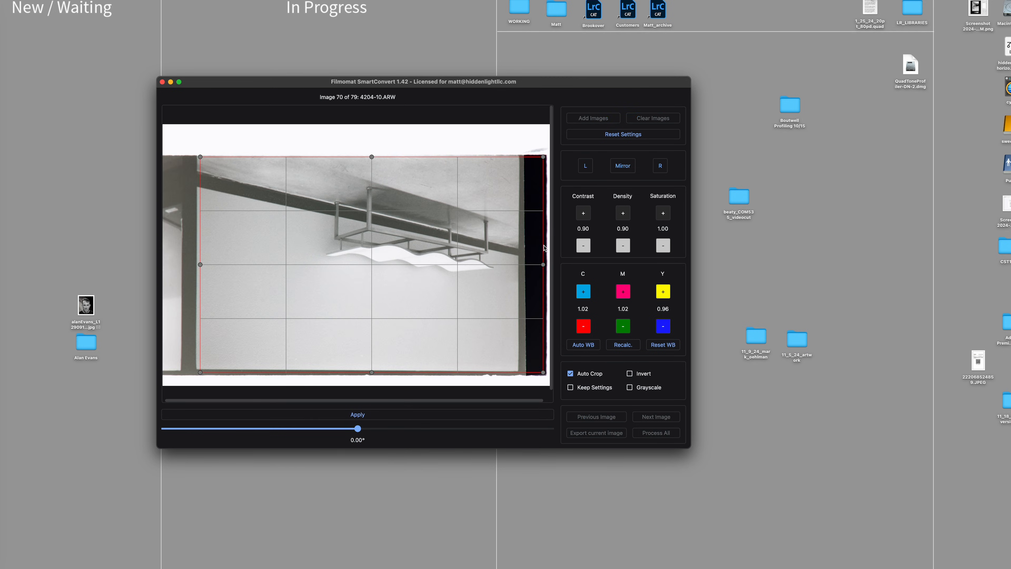
left_click_drag(542, 265, 515, 268)
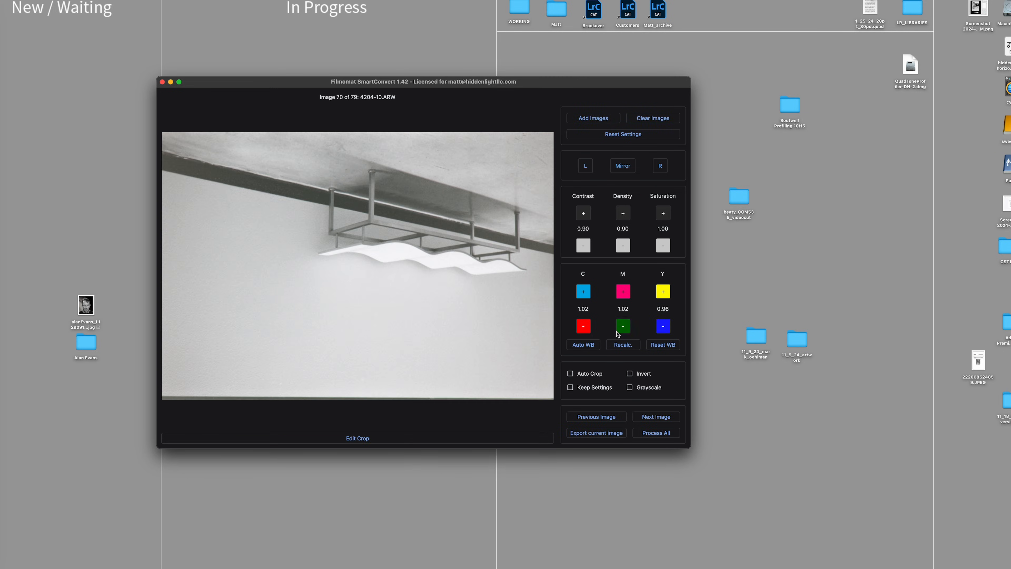
Recalculate the conversion of image 4204-10 with its tightened crop
left_click(623, 345)
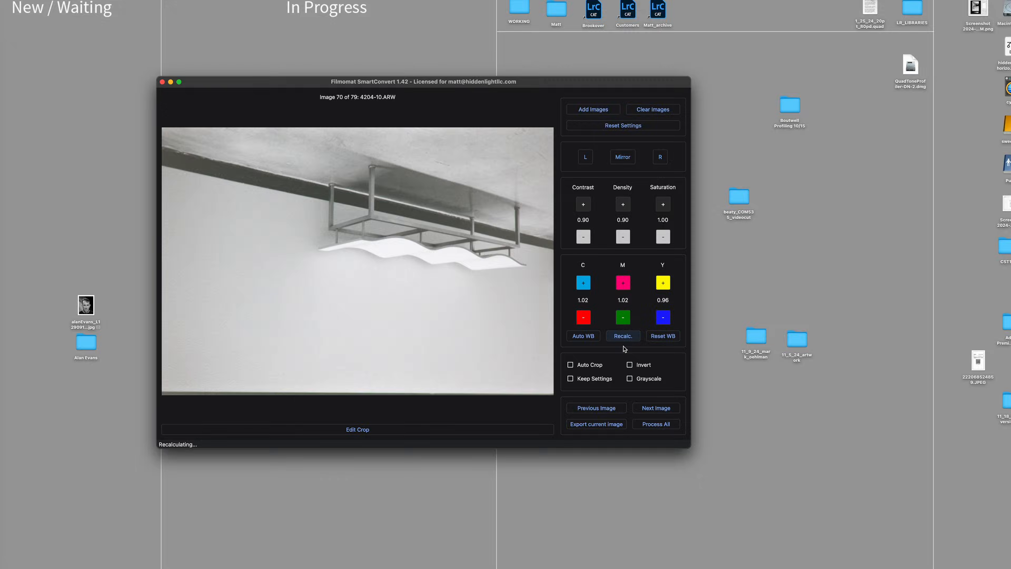
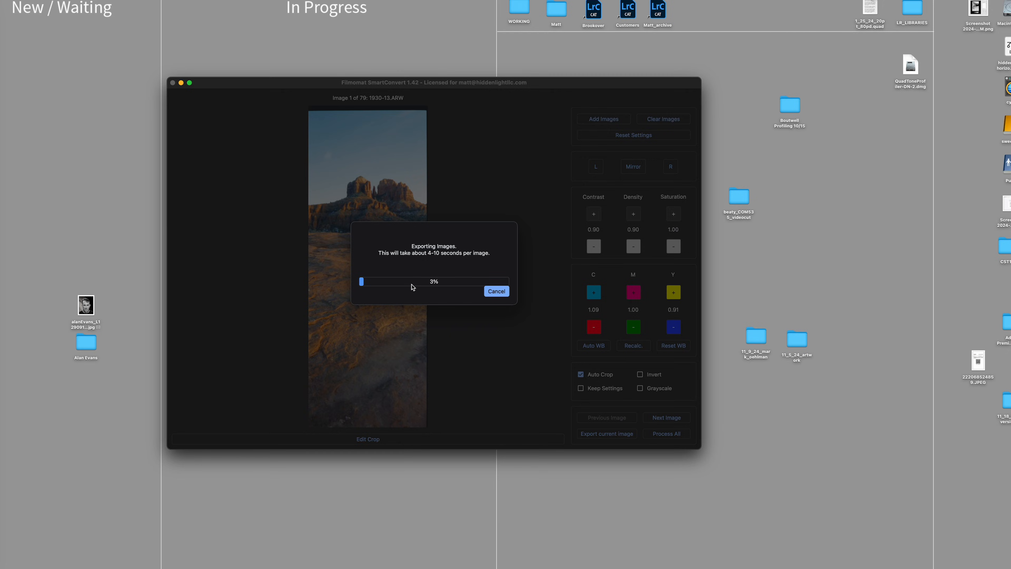
Open Activity Monitor and examine the CPU and memory use while the images export
left_click(1, 232)
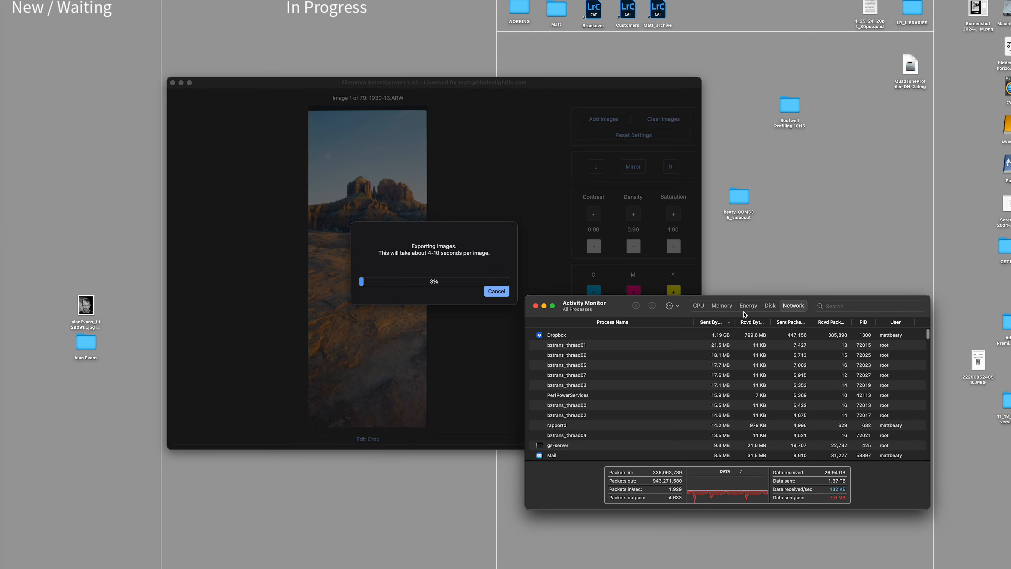
left_click_drag(834, 299, 817, 187)
left_click(681, 194)
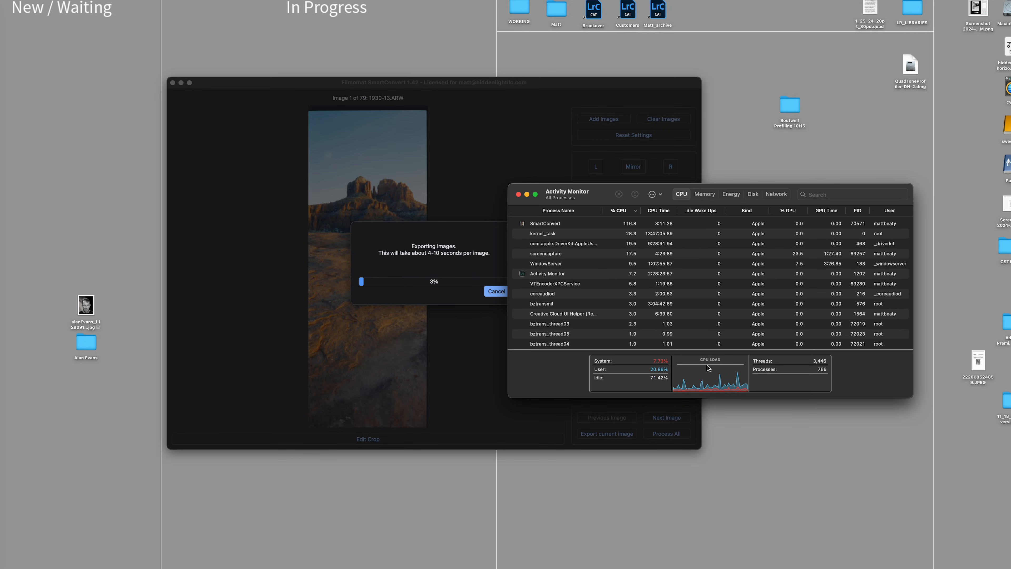
left_click(705, 193)
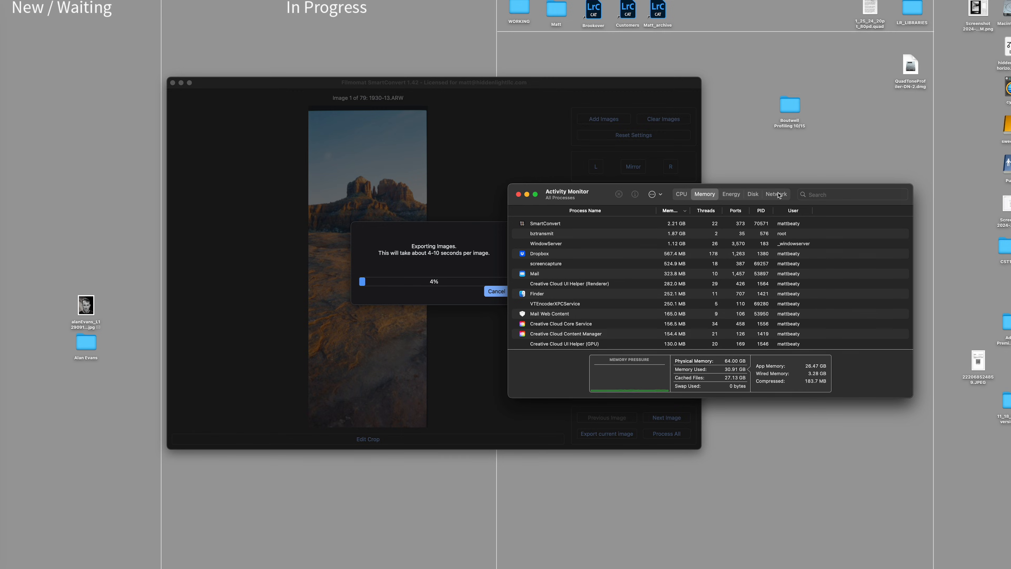
left_click_drag(598, 195, 667, 196)
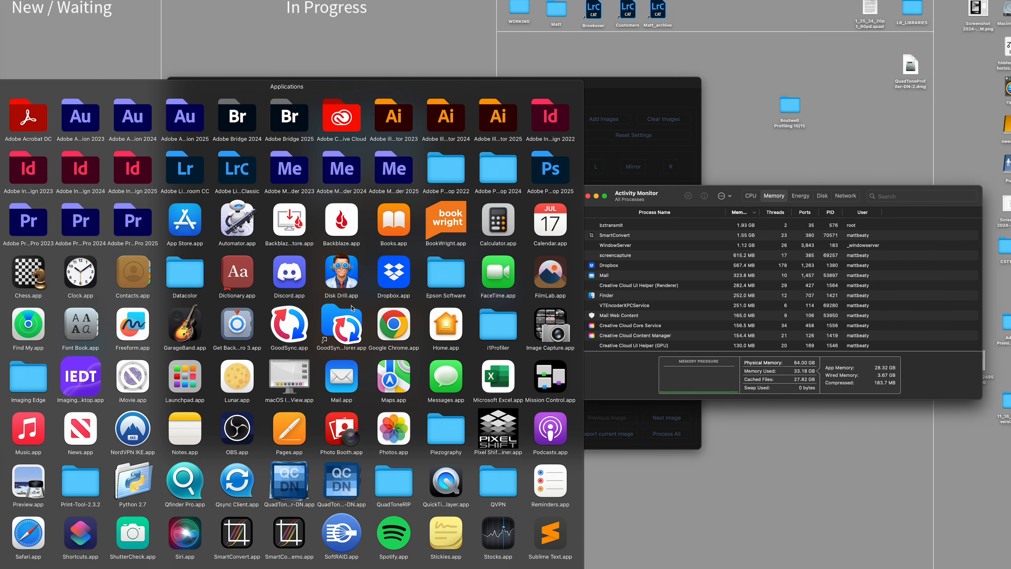
Launch FilmLab and open the RAW folder inside ARW in the Desktop's 11_18_24_conversiontest folder
left_click(551, 275)
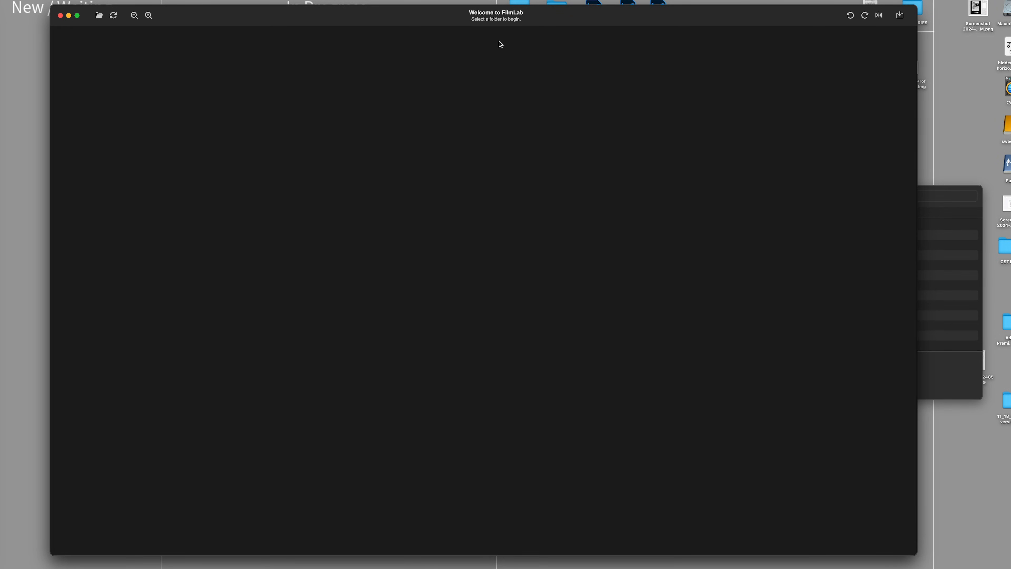
left_click(99, 15)
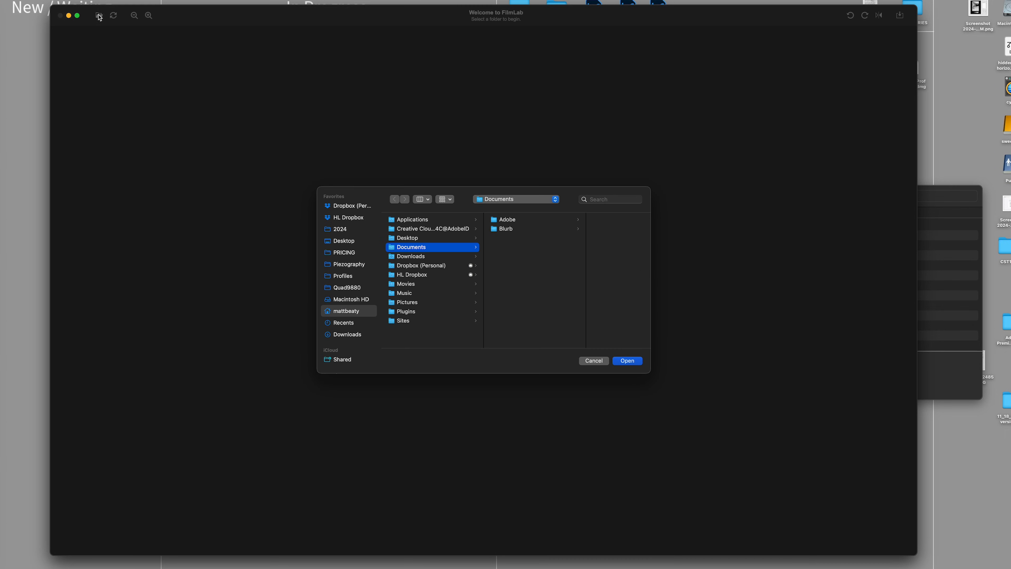
left_click(361, 242)
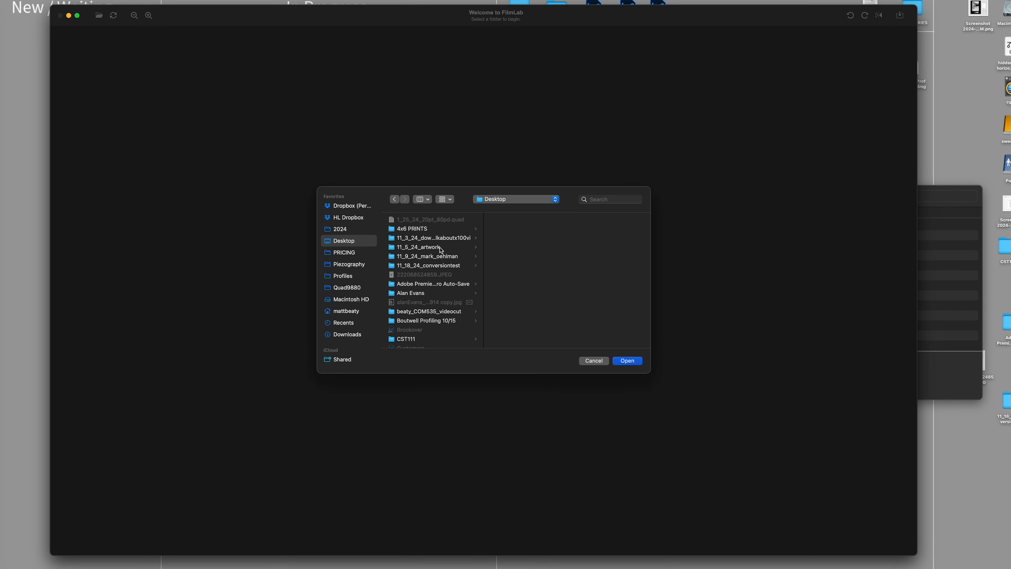
left_click(446, 266)
left_click(503, 222)
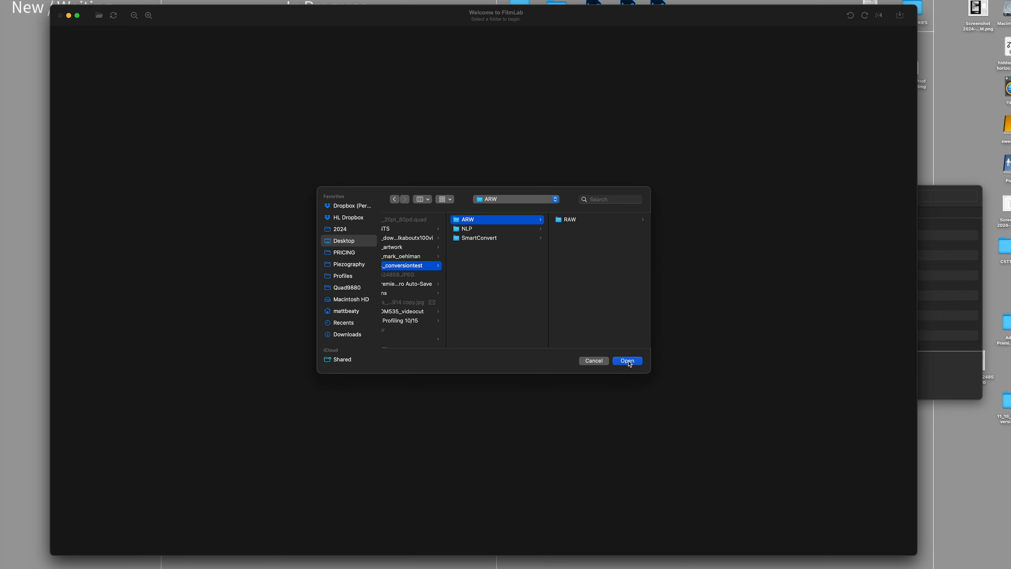
left_click(568, 220)
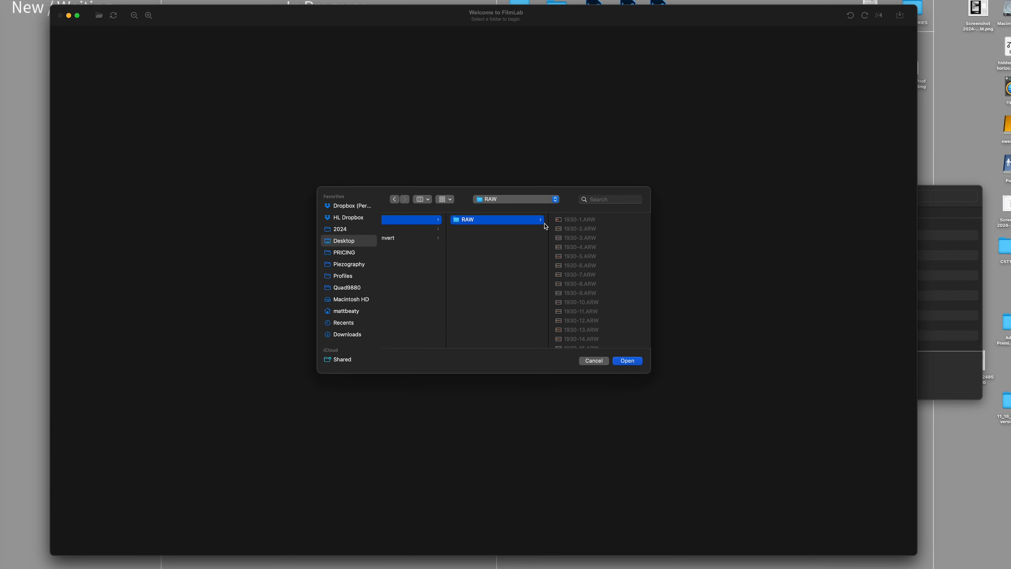
left_click(635, 364)
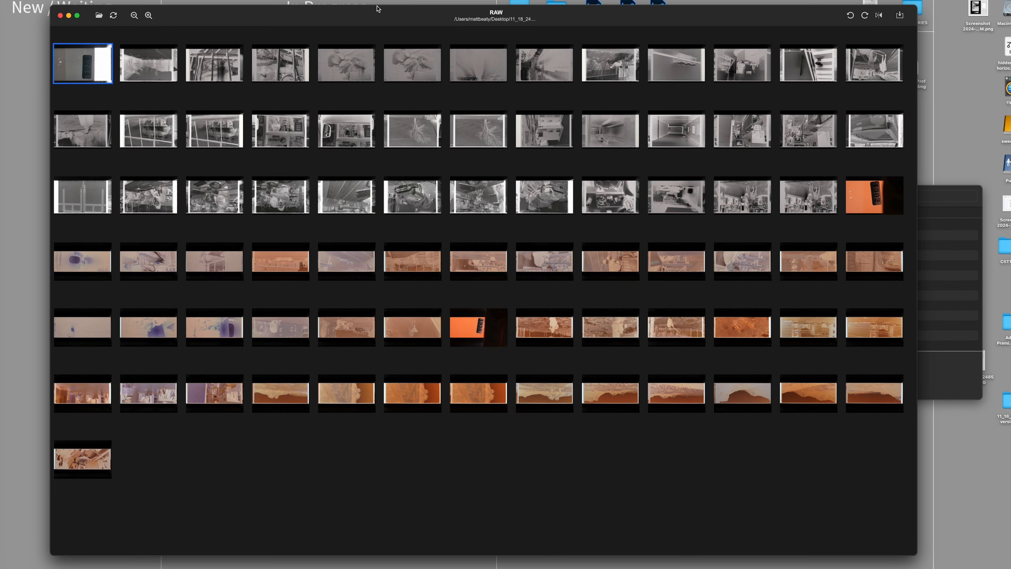
Crop image 4204-2 to exclude the film borders on all sides, apply the crop and return to the thumbnail grid
left_click_drag(377, 13, 372, 280)
left_click_drag(445, 85, 445, 1)
left_click_drag(523, 282, 551, 11)
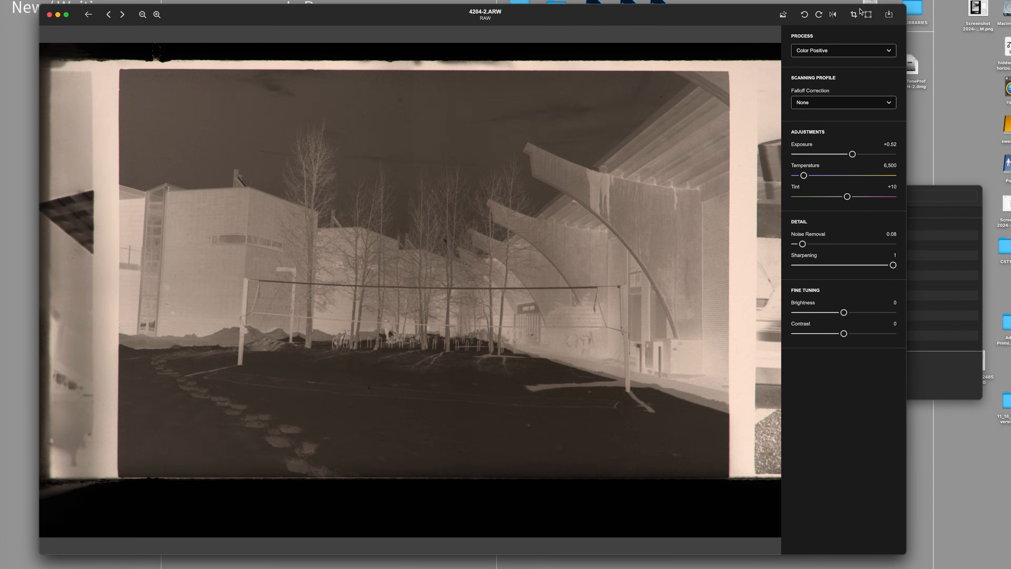
left_click(853, 15)
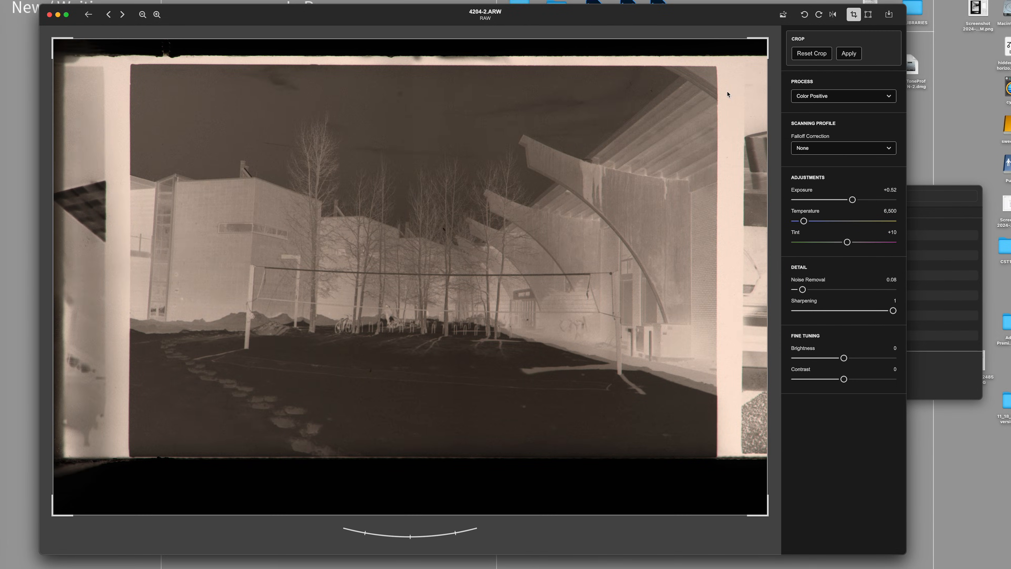
left_click_drag(767, 41, 694, 76)
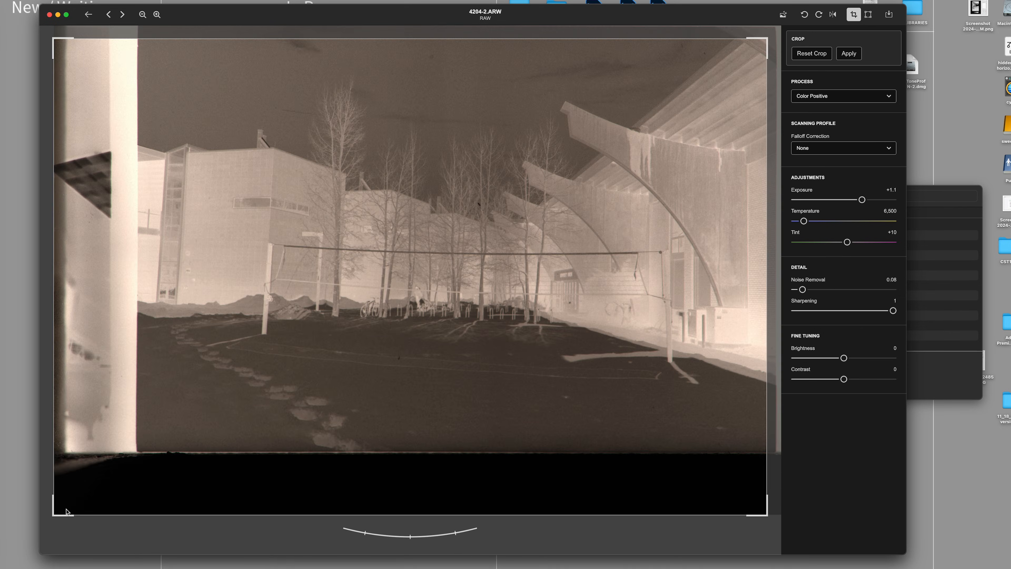
left_click_drag(55, 516, 150, 437)
key("Return")
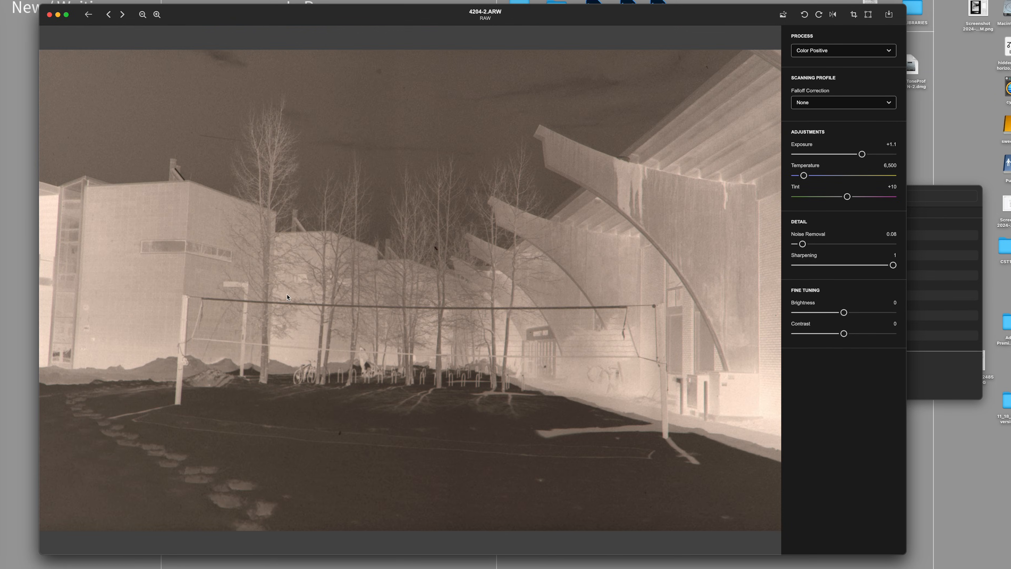
left_click(88, 14)
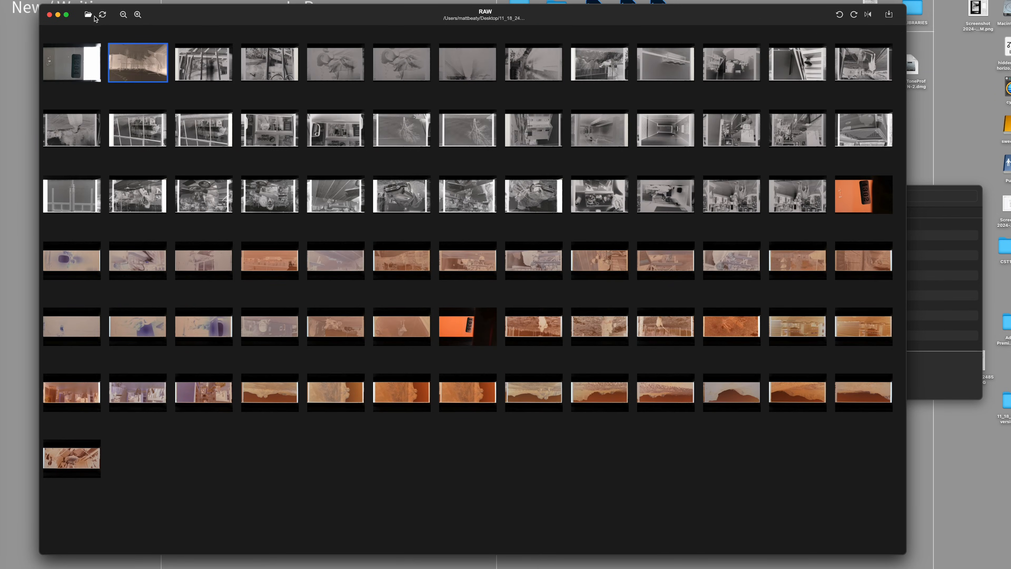
left_click(797, 199, "shift")
right_click(797, 199)
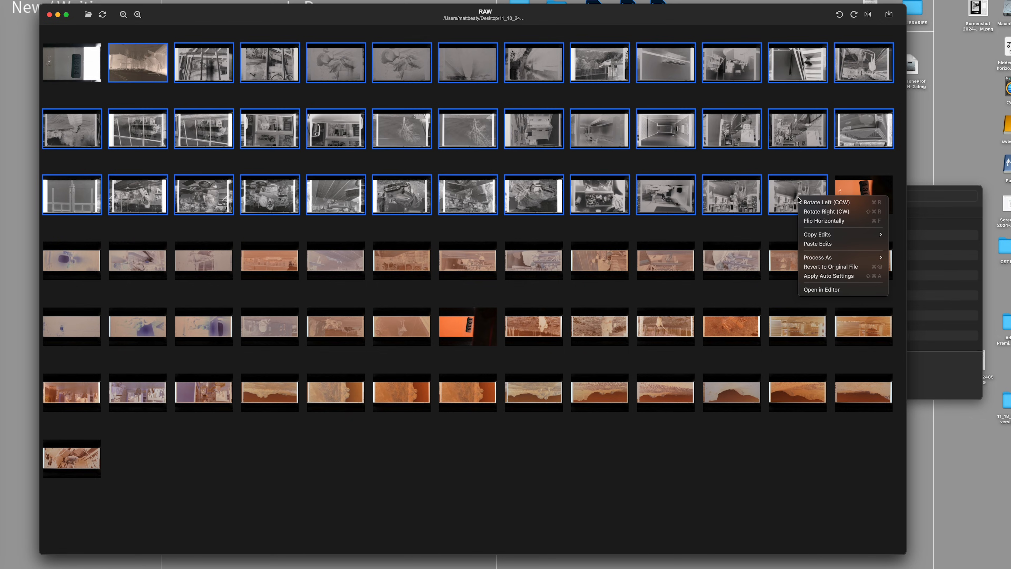
left_click(745, 432)
Copy the crop and rotation of image 4204-2 and paste them onto the remaining black-and-white frames of roll 4204
left_click(147, 71)
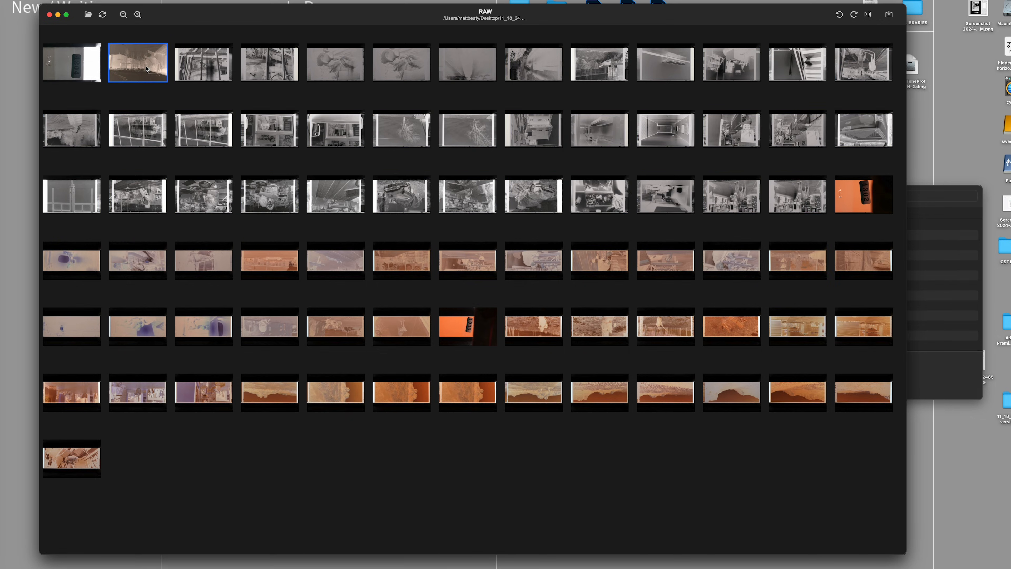
right_click(146, 66)
mouse_move(185, 104)
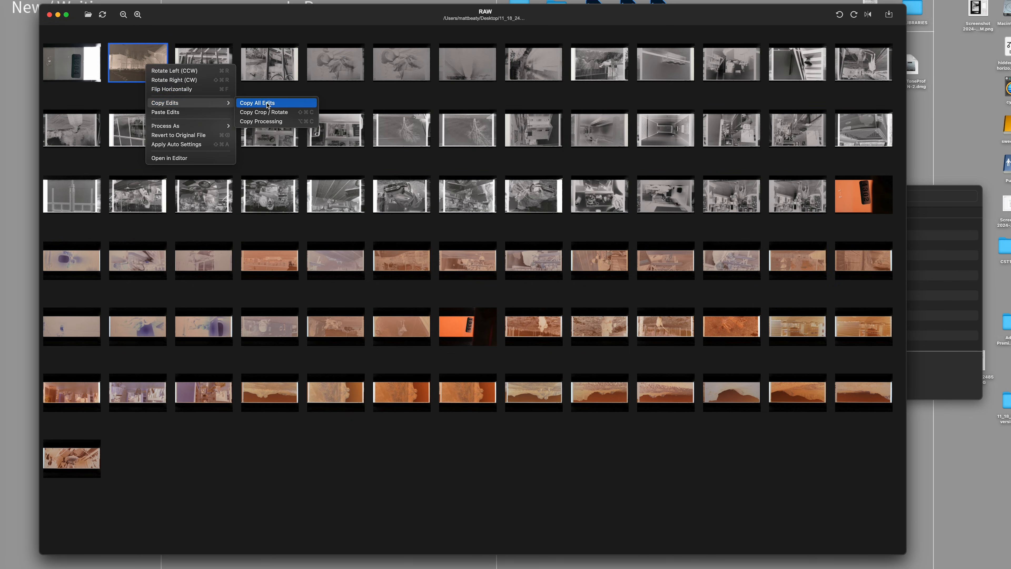
left_click(268, 112)
left_click(811, 199, "shift")
right_click(810, 199)
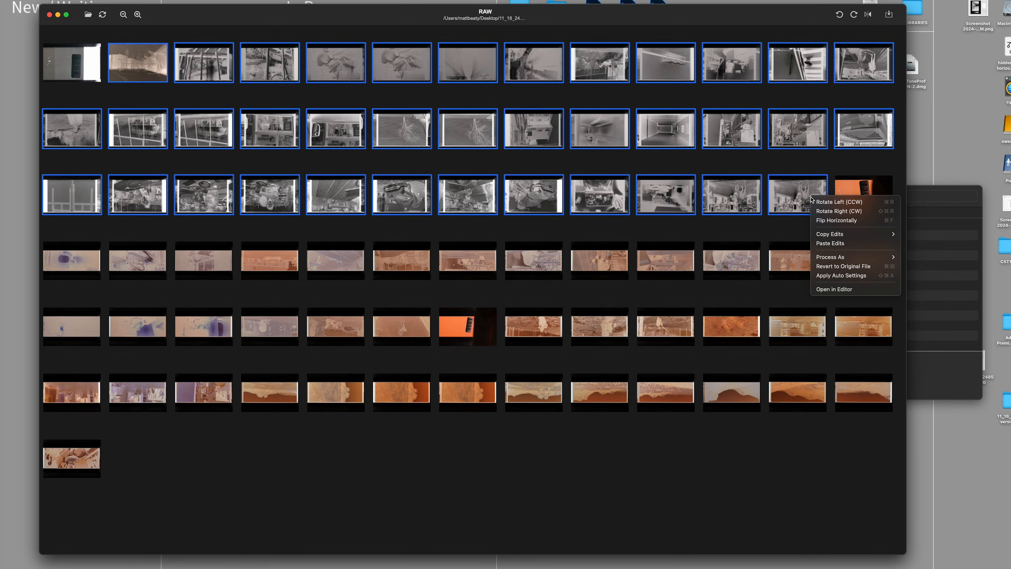
left_click(830, 243)
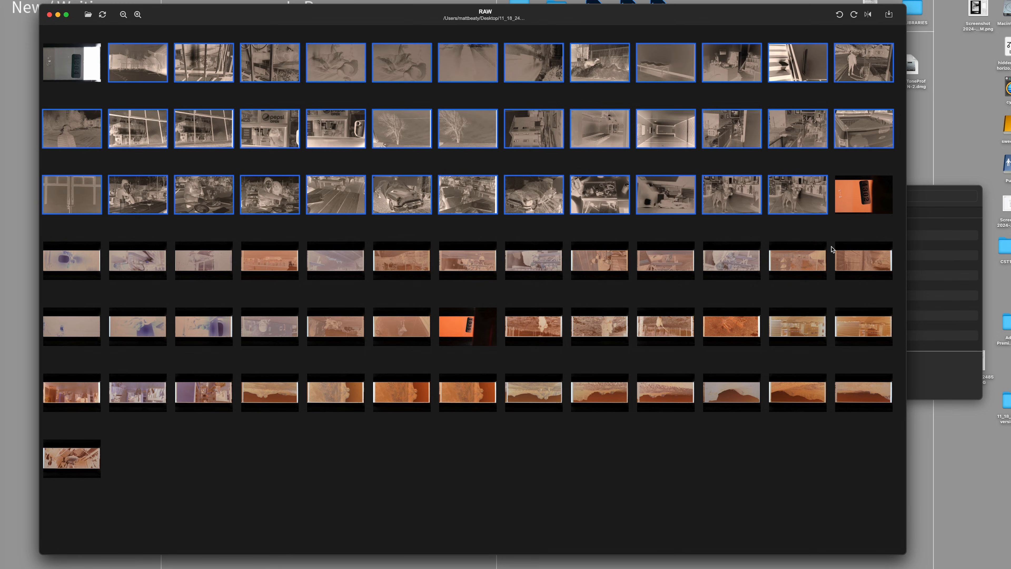
Process the selected roll 4204 frames as Black and White Negative, then clear the selection
right_click(458, 126)
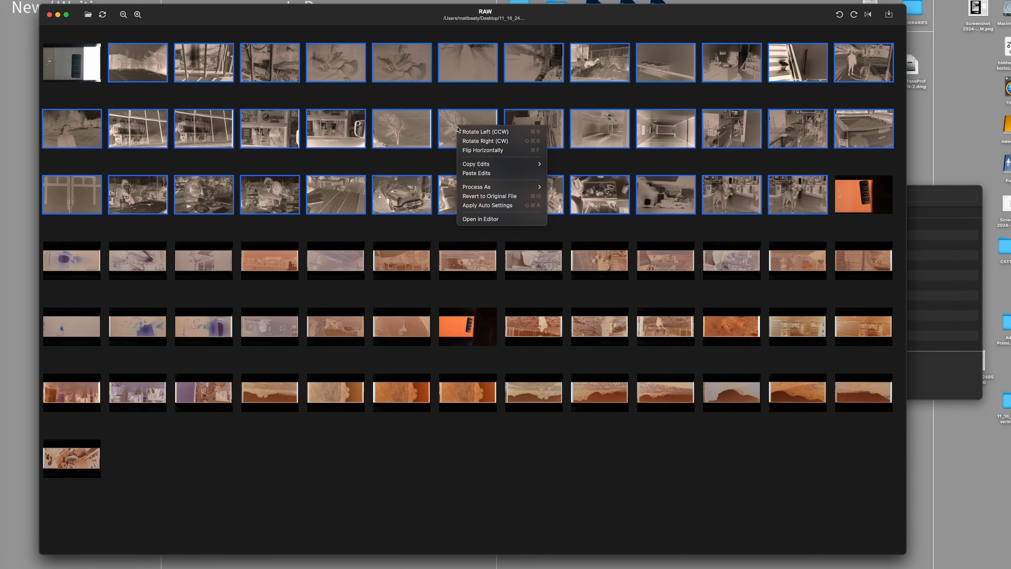
mouse_move(499, 187)
left_click(602, 205)
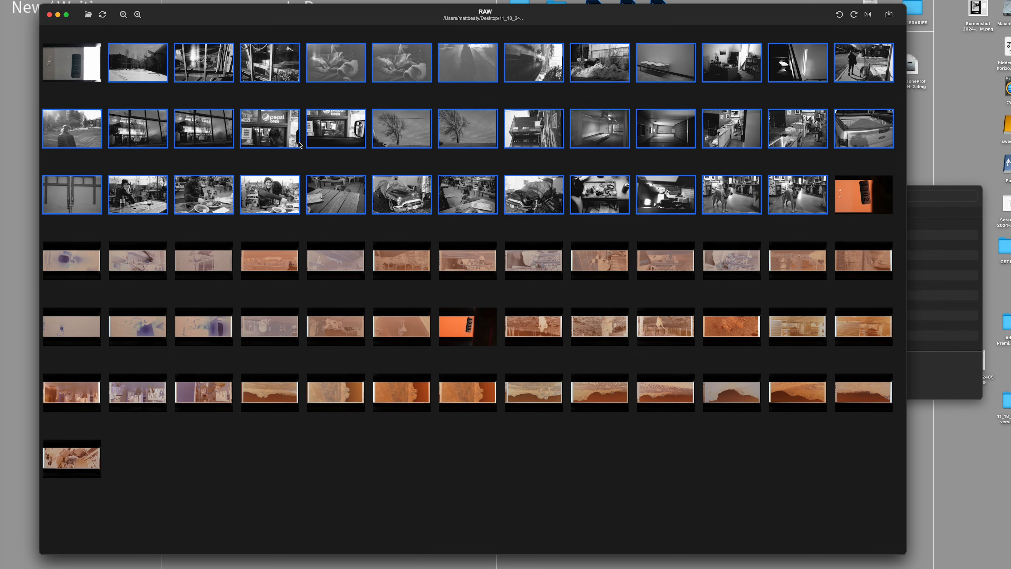
left_click(445, 261)
Set the density of image 4204-5, the sleeping dog, to +0.35 and its contrast to +2.4, and return to the thumbnail grid
double_click(140, 65)
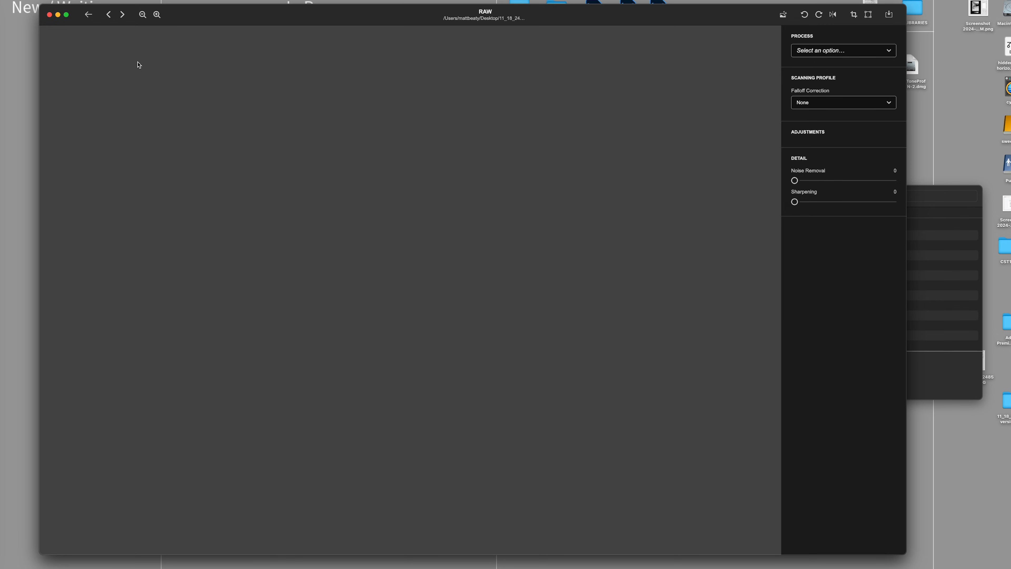
key("Right")
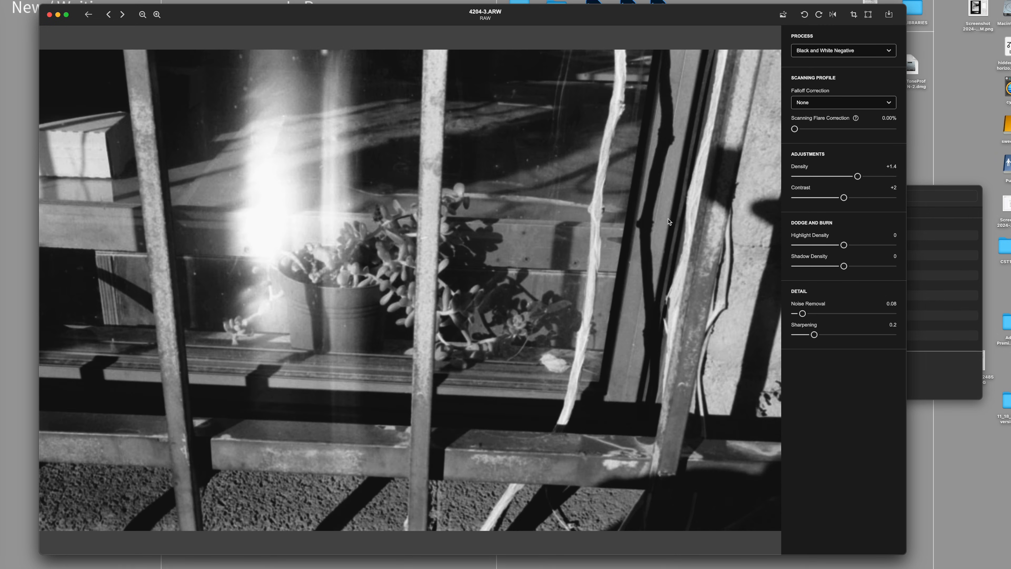
key("Right")
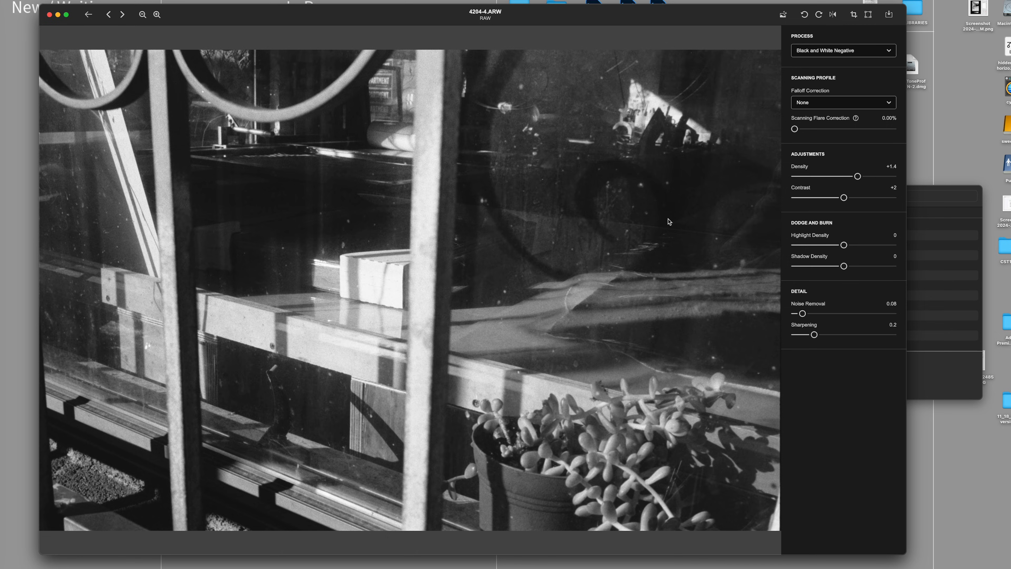
key("Right")
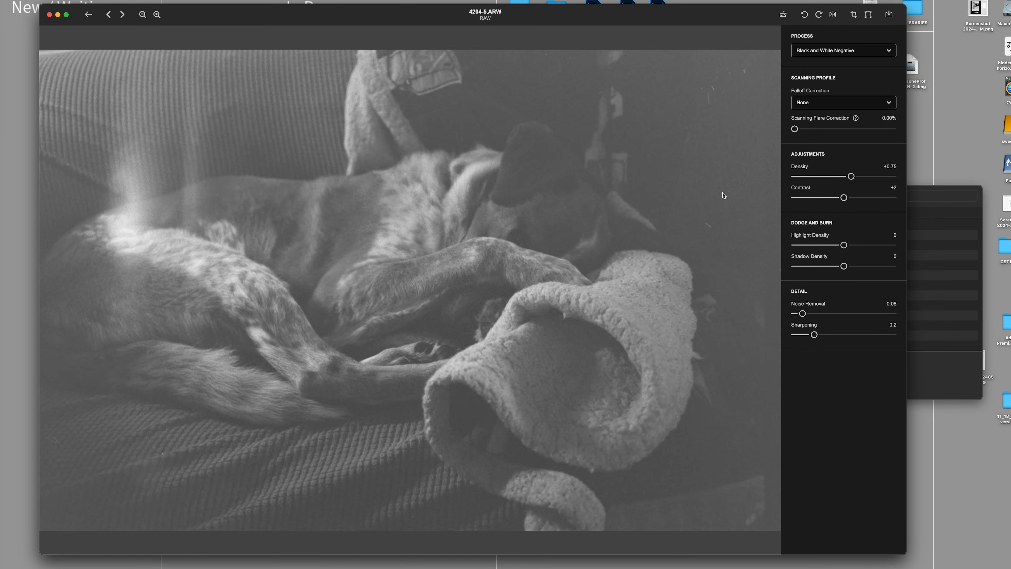
mouse_move(853, 178)
left_mouse_down()
mouse_move(864, 175)
mouse_move(819, 197)
mouse_move(851, 199)
mouse_move(846, 177)
left_mouse_up()
left_click(869, 197)
key("Right")
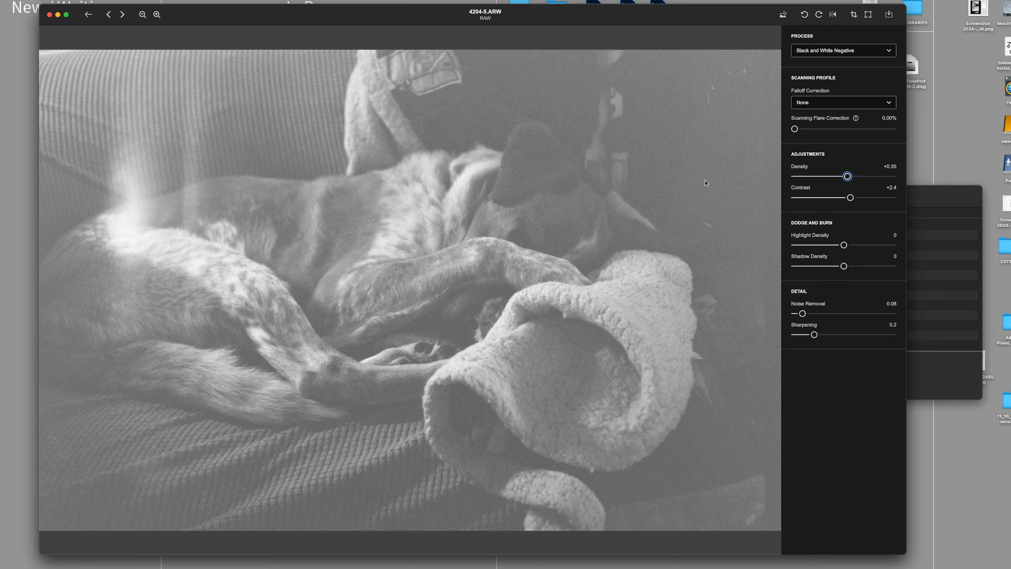
left_click(88, 14)
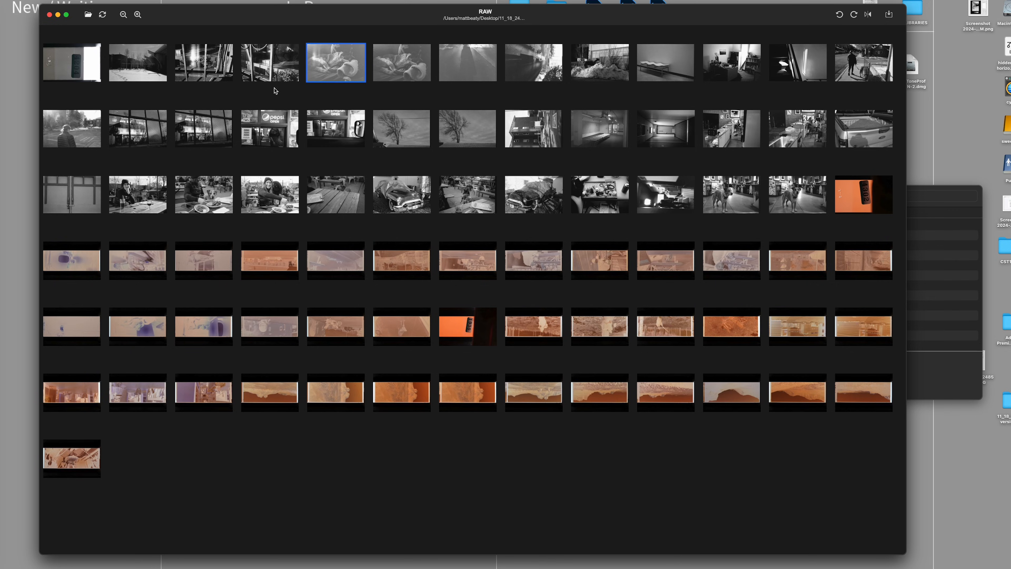
Review the converted black-and-white frames one by one from image 4204-6 through 4204-11
double_click(411, 70)
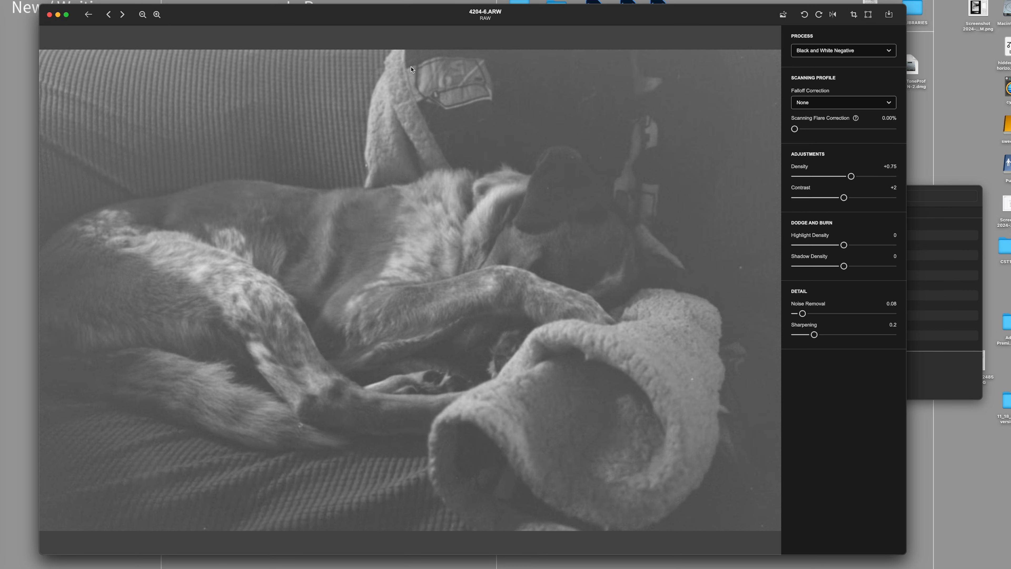
key("Right")
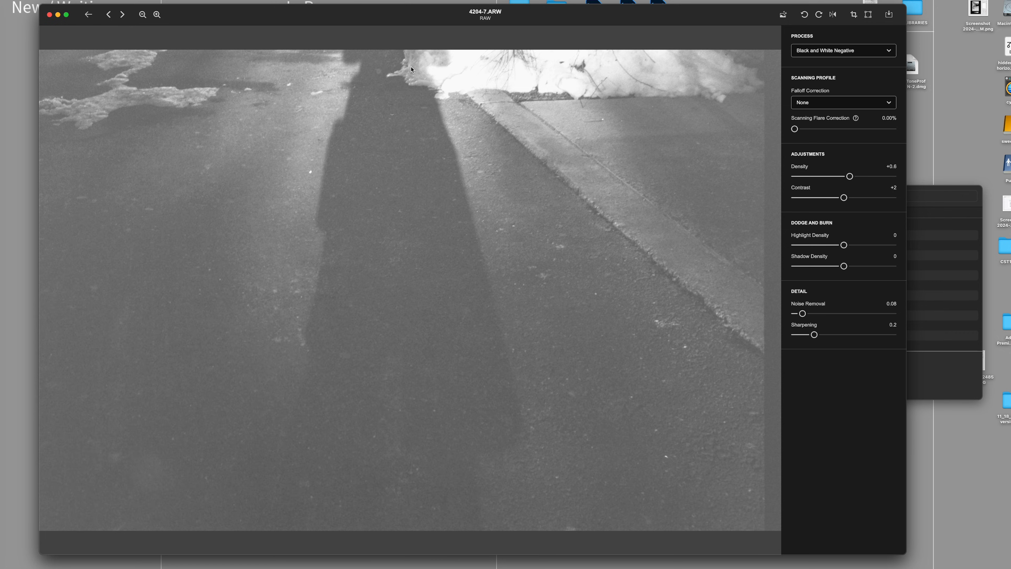
key("Right")
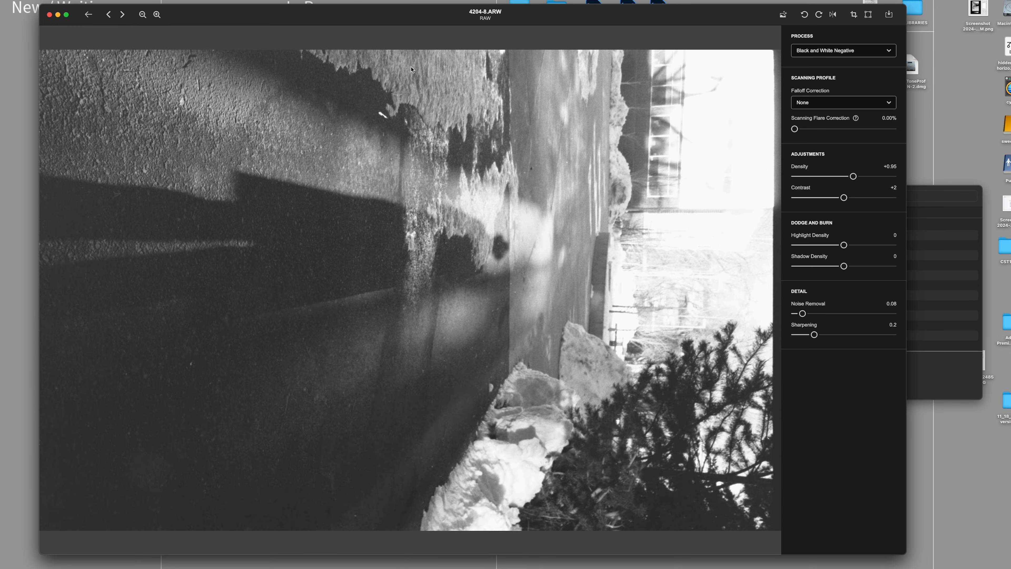
key("Right")
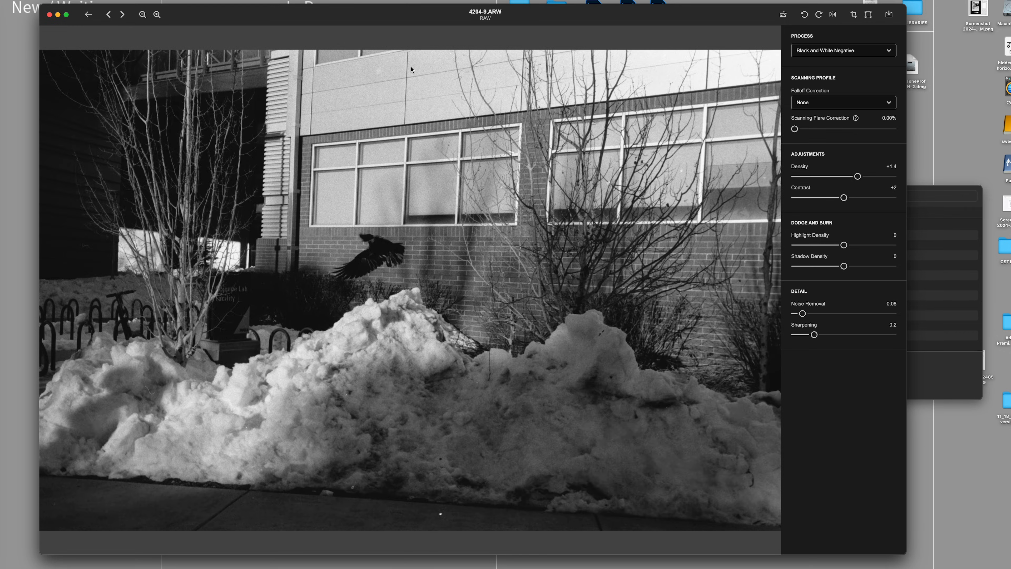
key("Right")
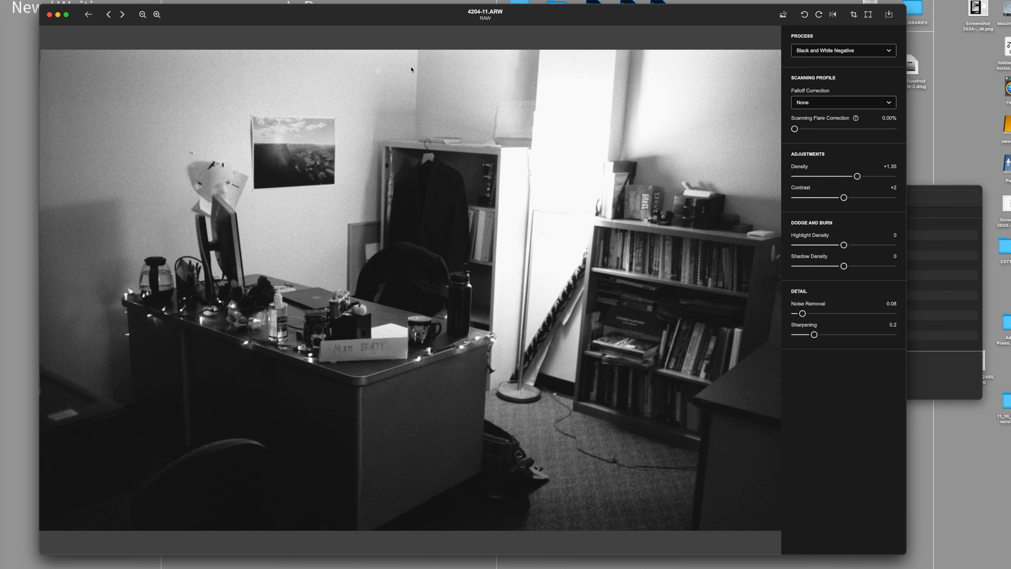
Review the converted black-and-white frames one by one from image 4204-12 through 4204-23, and return to the thumbnail grid
key("Right")
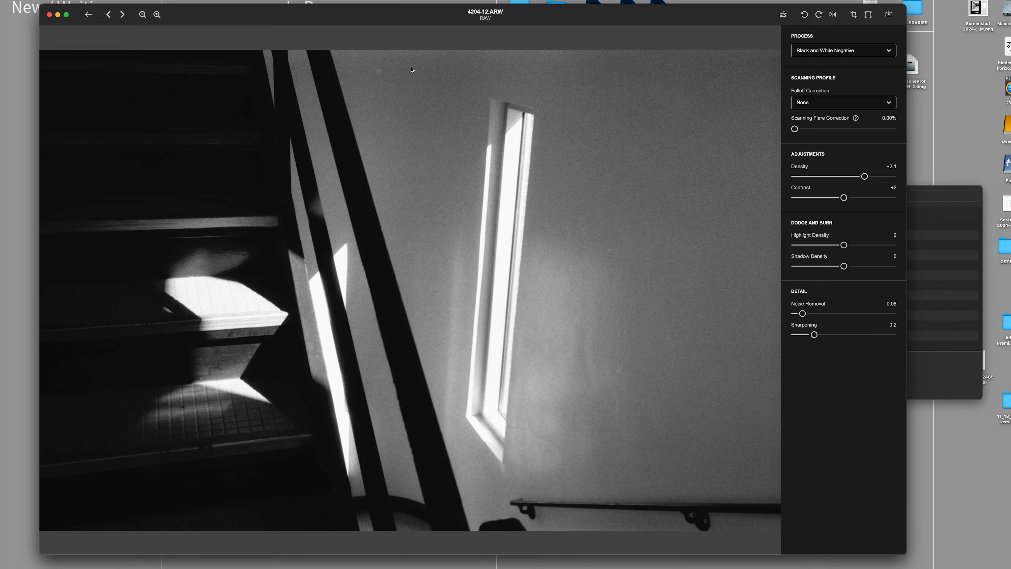
key("Right")
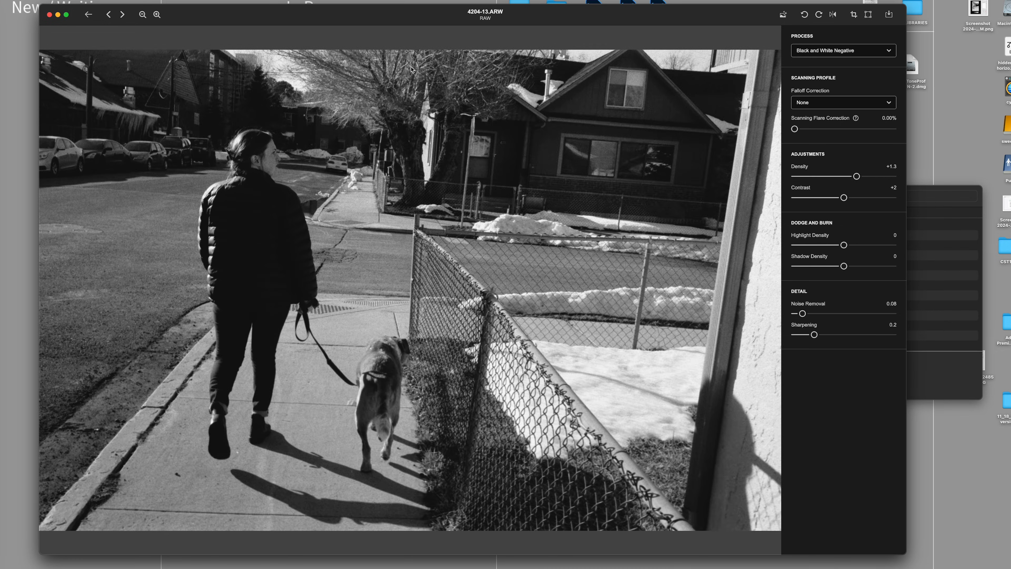
key("Right")
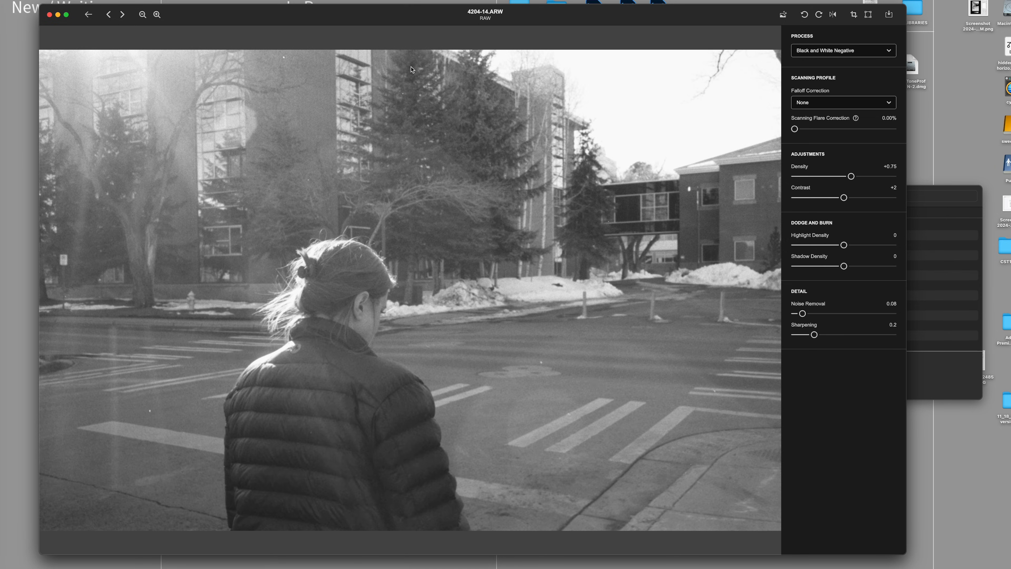
key("Right")
key("Right")
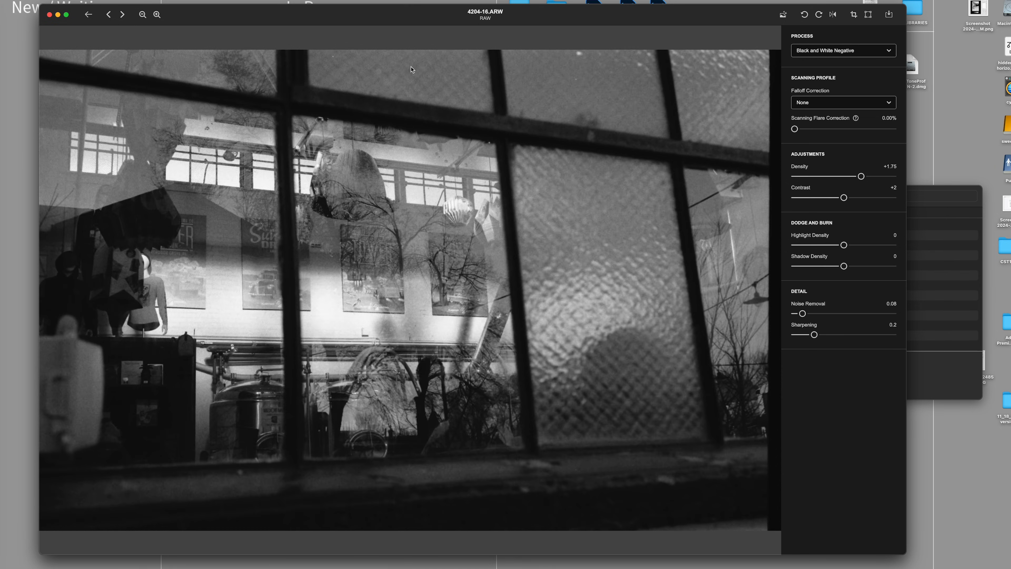
key("Right")
key("Right")
key("Right")
key("Right")
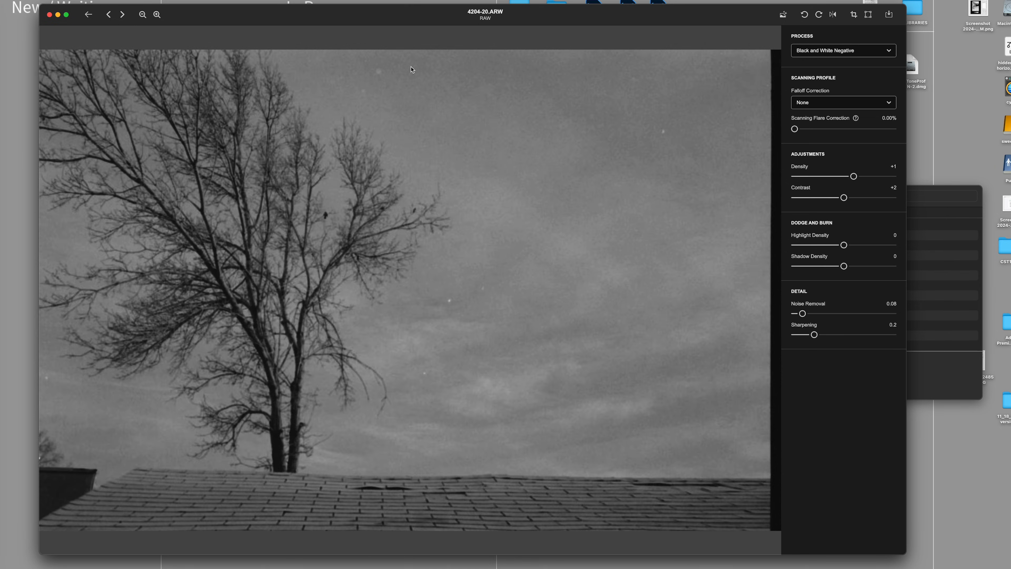
key("Right")
key("Right")
key("Right")
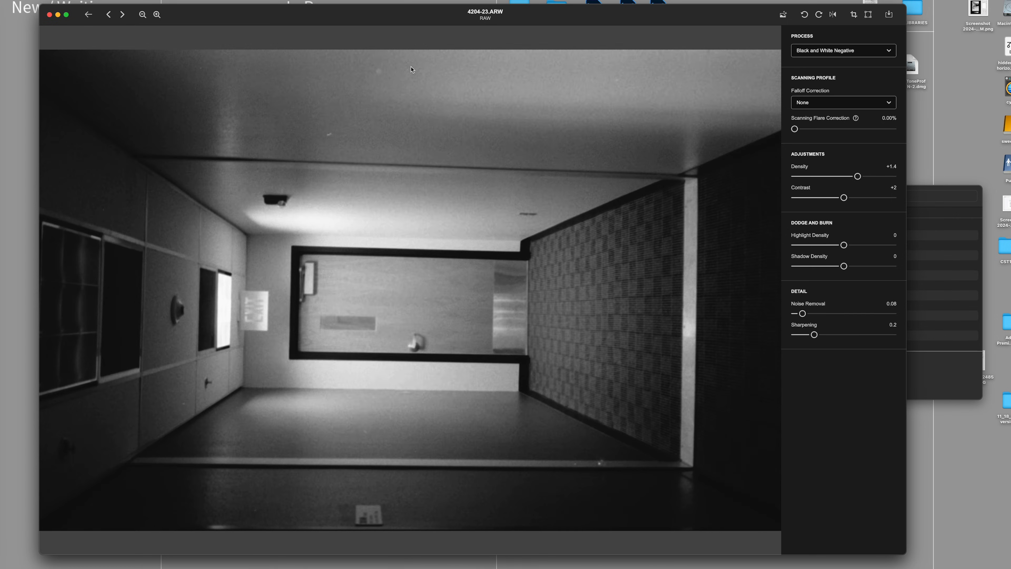
left_click(88, 14)
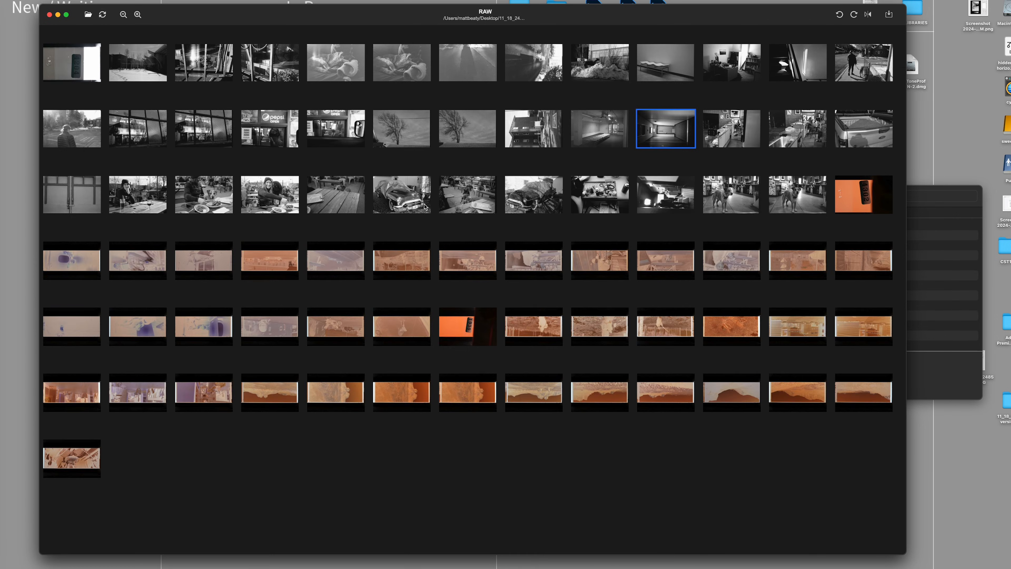
Crop image 4302-2, the first frame of the colour roll, to its panoramic picture area and rotate it 180 degrees
left_click(70, 266)
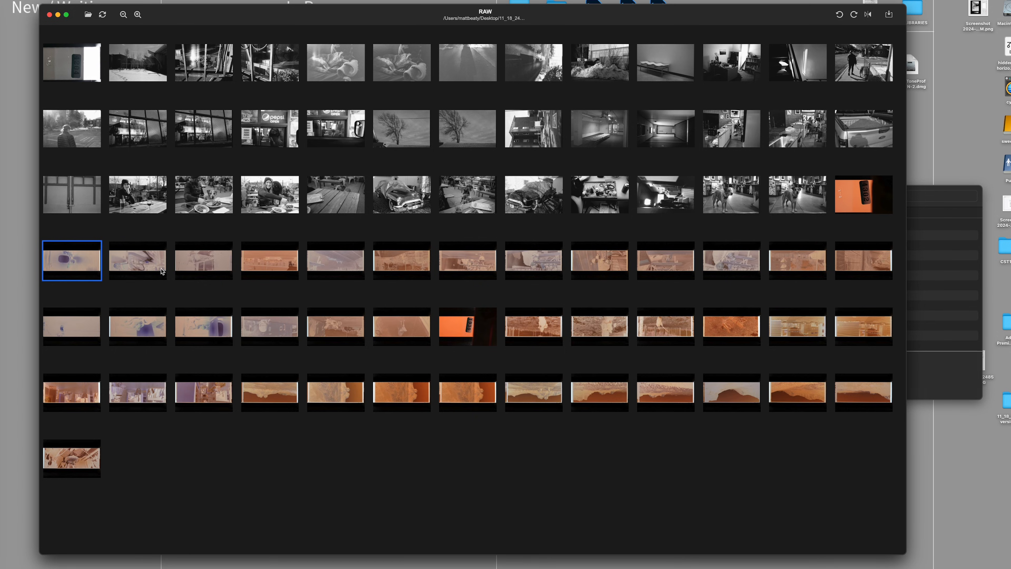
double_click(62, 259)
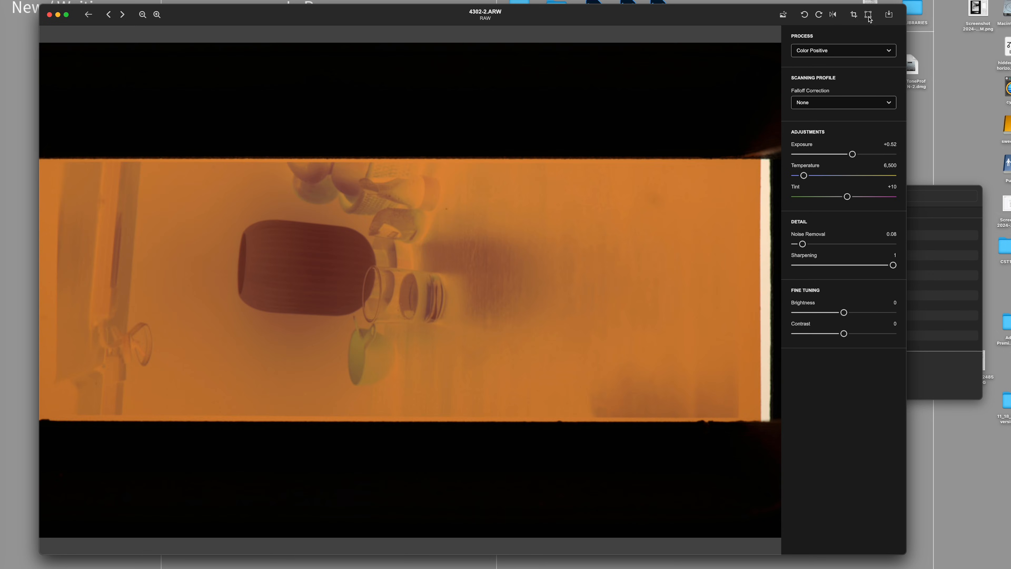
left_click(853, 14)
left_click_drag(768, 42, 735, 163)
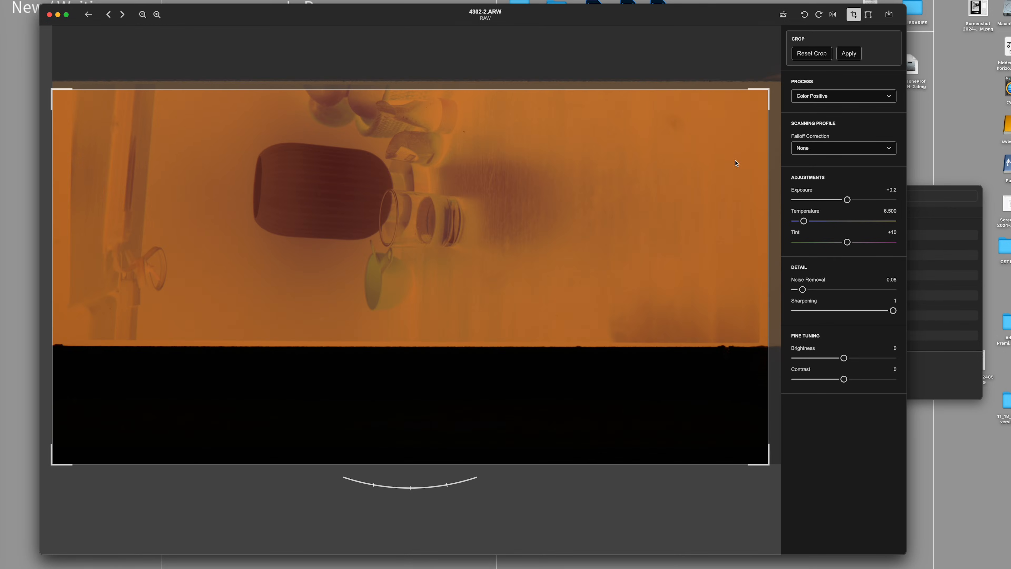
left_click_drag(53, 466, 68, 333)
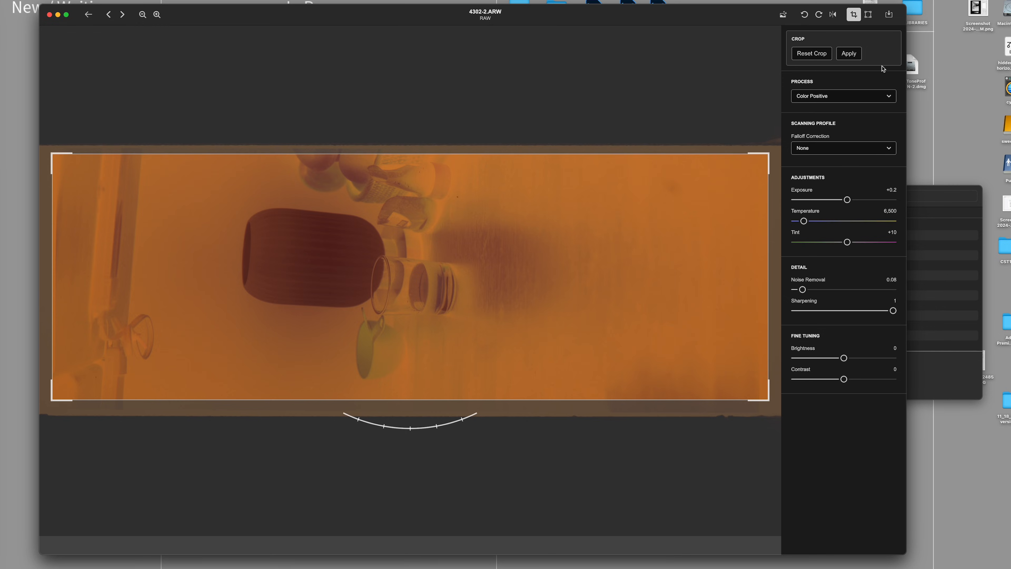
key("Return")
left_click(804, 14)
left_click(804, 14)
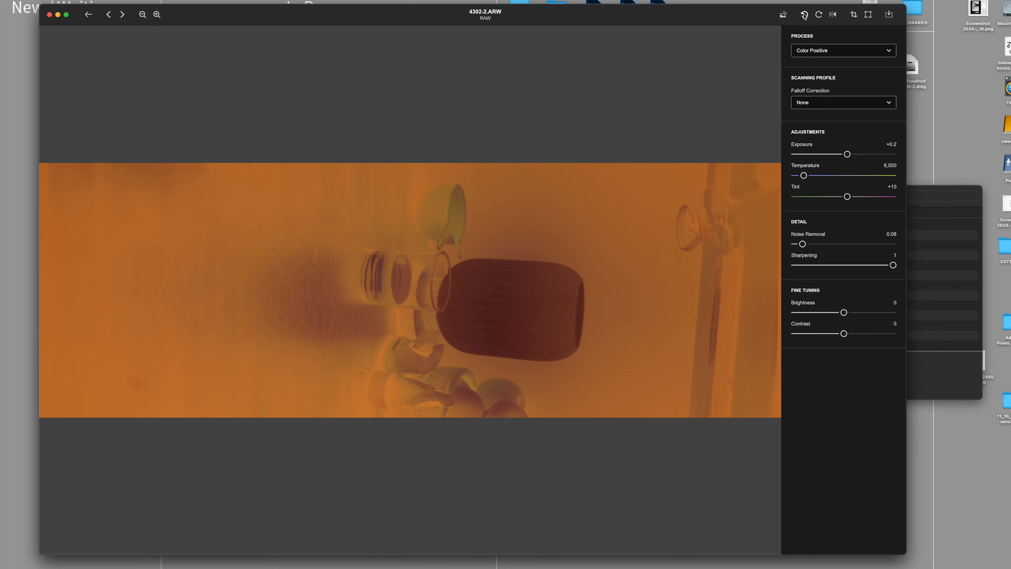
Copy the crop and rotation of image 4302-2 and paste them onto all the remaining colour frames through the last thumbnail
left_click(89, 15)
right_click(85, 265)
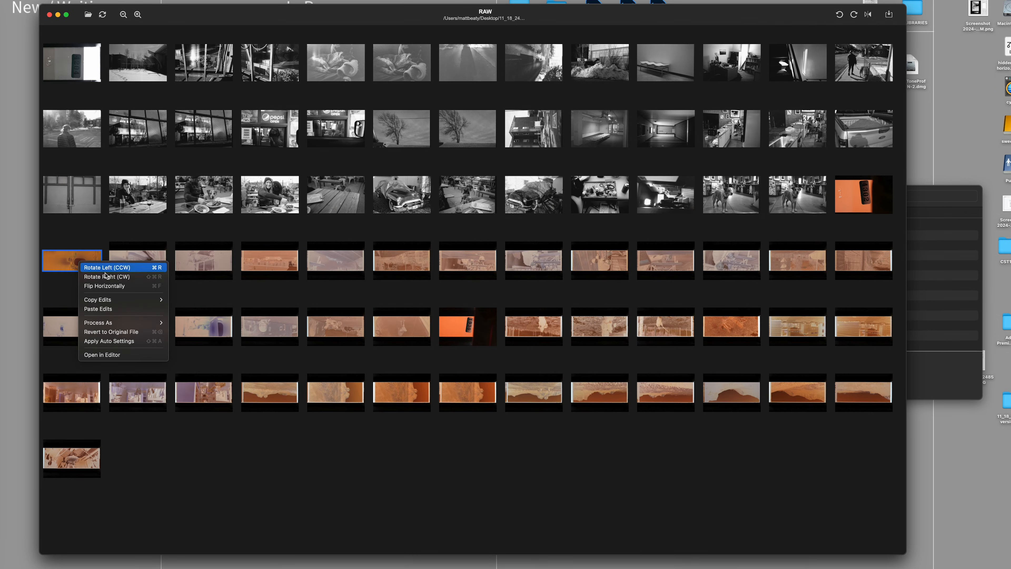
mouse_move(111, 301)
left_click(195, 311)
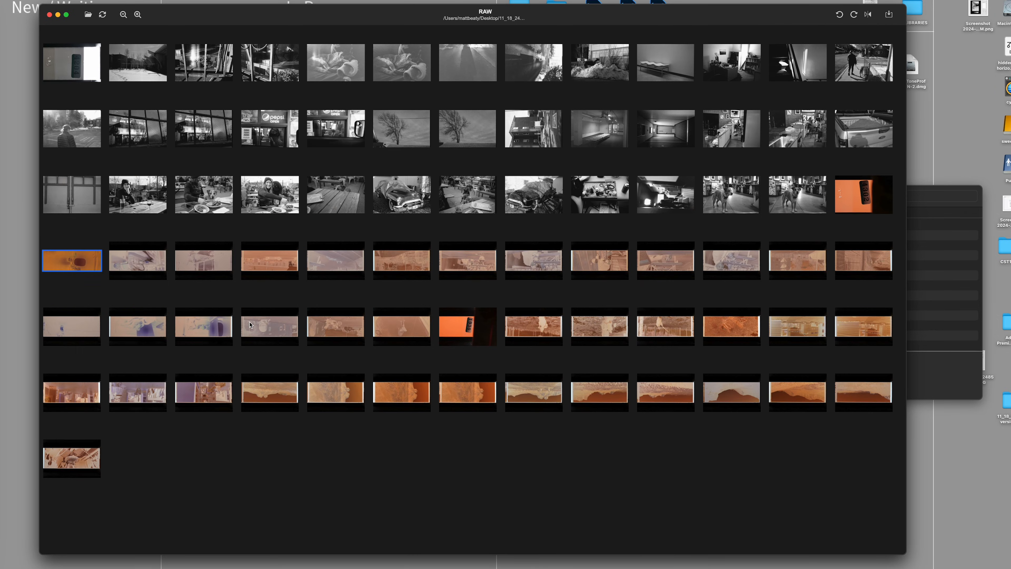
left_click(63, 470, "shift")
right_click(66, 458)
mouse_move(102, 496)
left_click(148, 500)
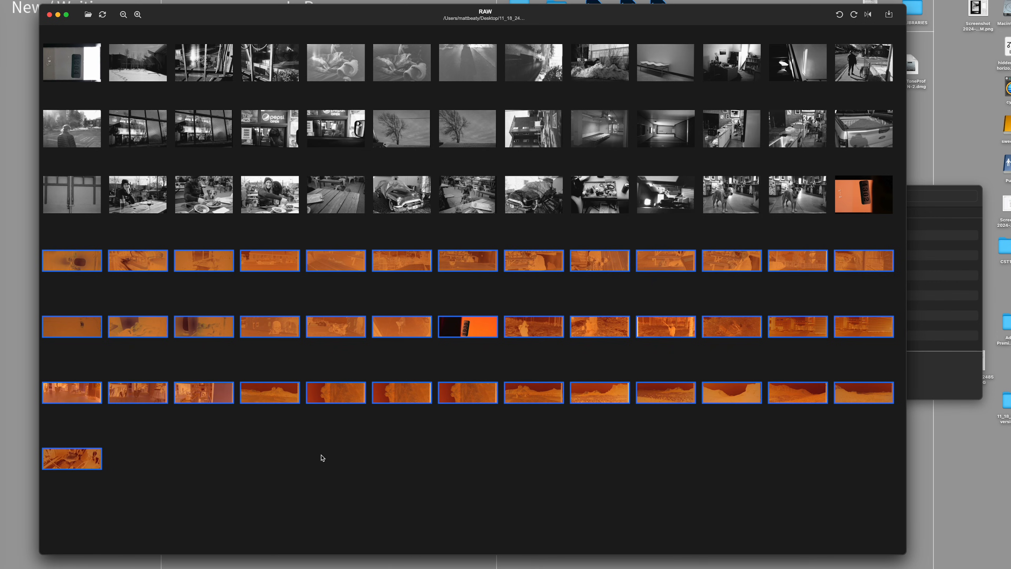
Reselect all the panoramic colour frames from image 4302-2 to the last one and process them as Color Negative
left_click(323, 458)
left_click(63, 262)
left_click(71, 454, "shift")
right_click(73, 454)
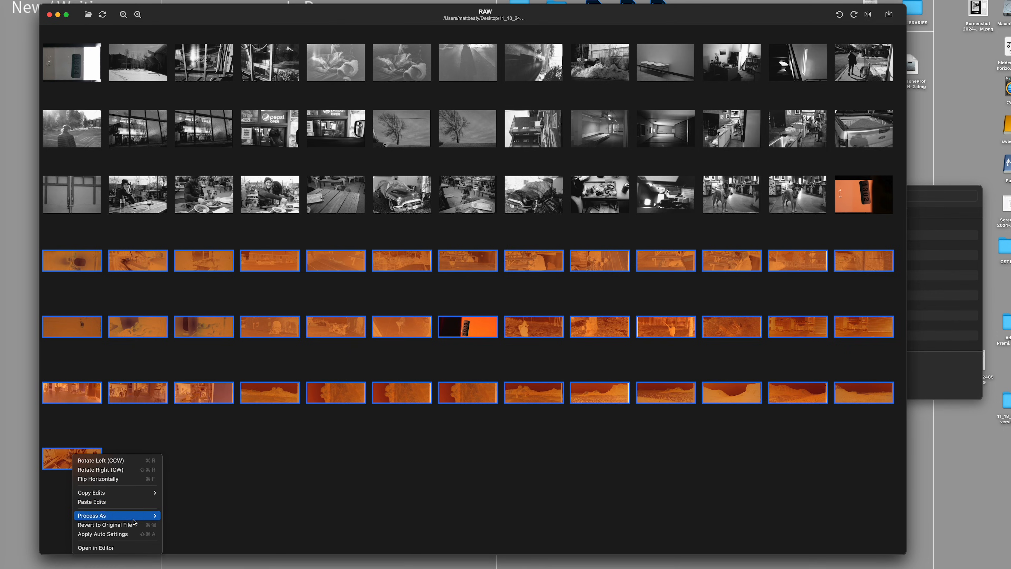
mouse_move(138, 517)
left_click(203, 524)
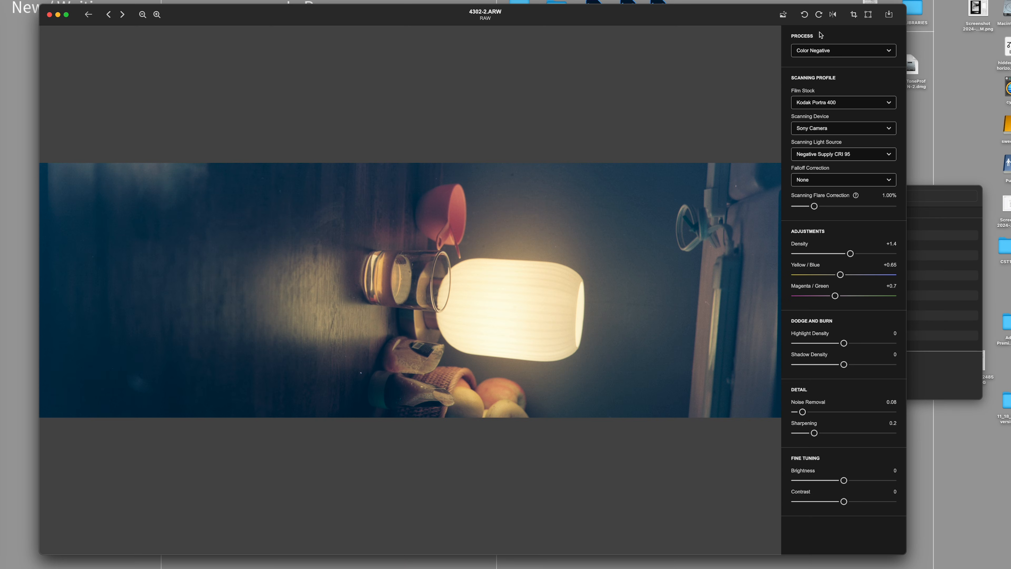
Examine the available film stocks and scanning light sources for image 4302-2, keeping Kodak Portra 400 and Negative Supply CRI 95
left_click(842, 104)
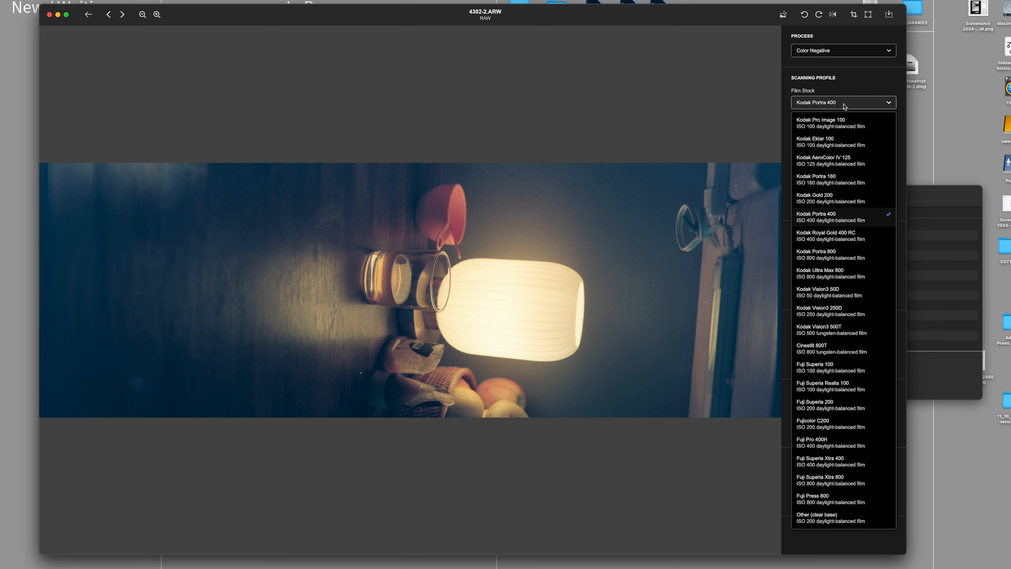
left_click(857, 219)
left_click(866, 154)
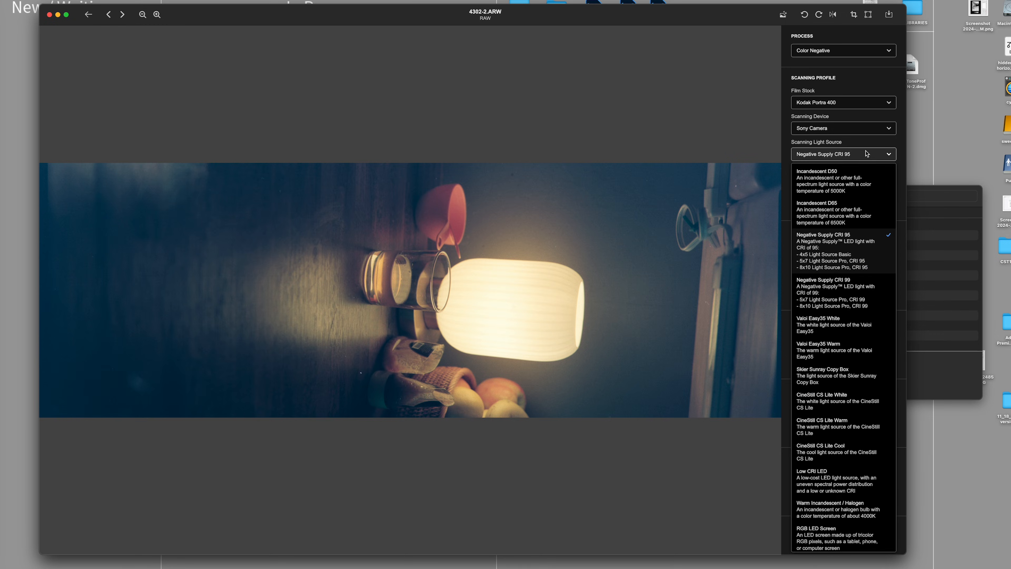
left_click(888, 141)
Try Kodak Ultra Max 800 as the film stock of image 4302-2 and settle on Kodak Portra 800
left_click(884, 103)
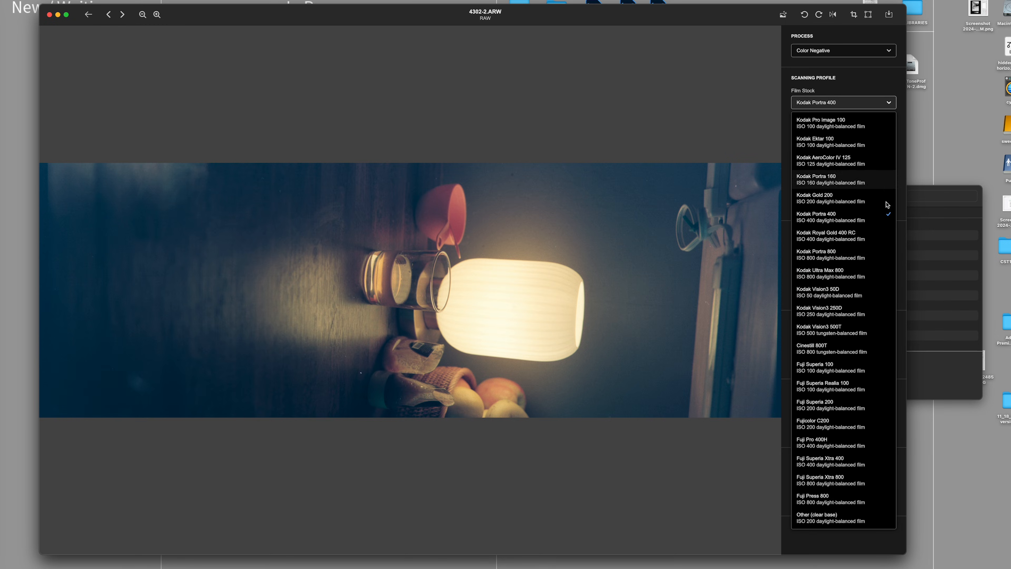
left_click(870, 278)
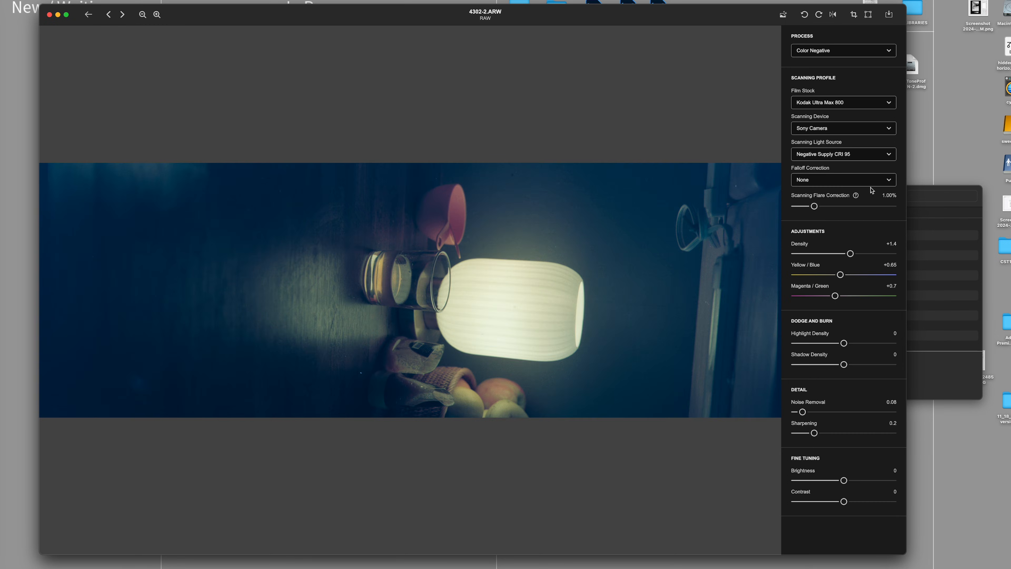
left_click(870, 103)
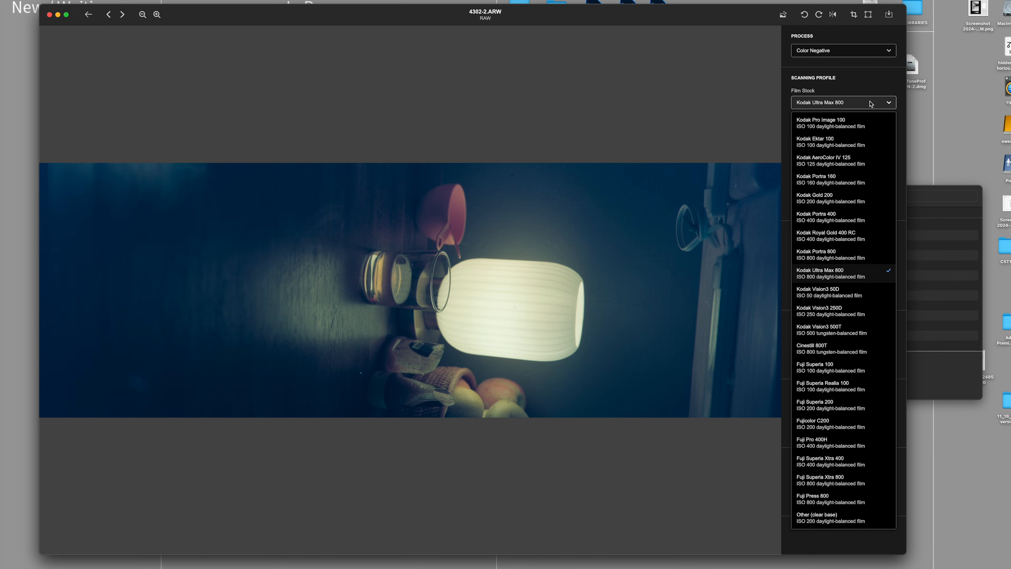
left_click(860, 255)
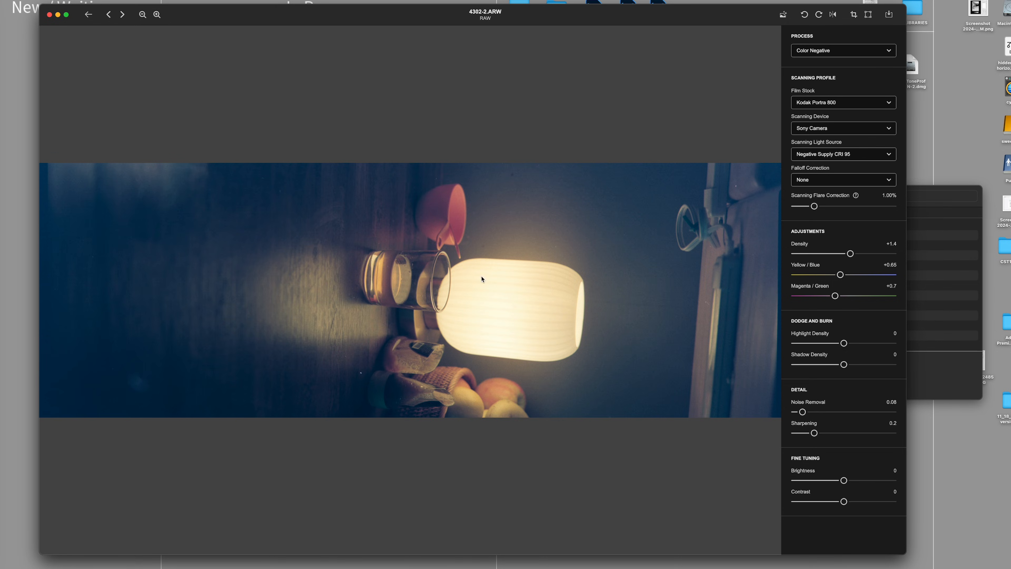
Review the converted colour frames one by one from image 4302-3 through 4302-19, and go back to image 4302-18
left_click(122, 15)
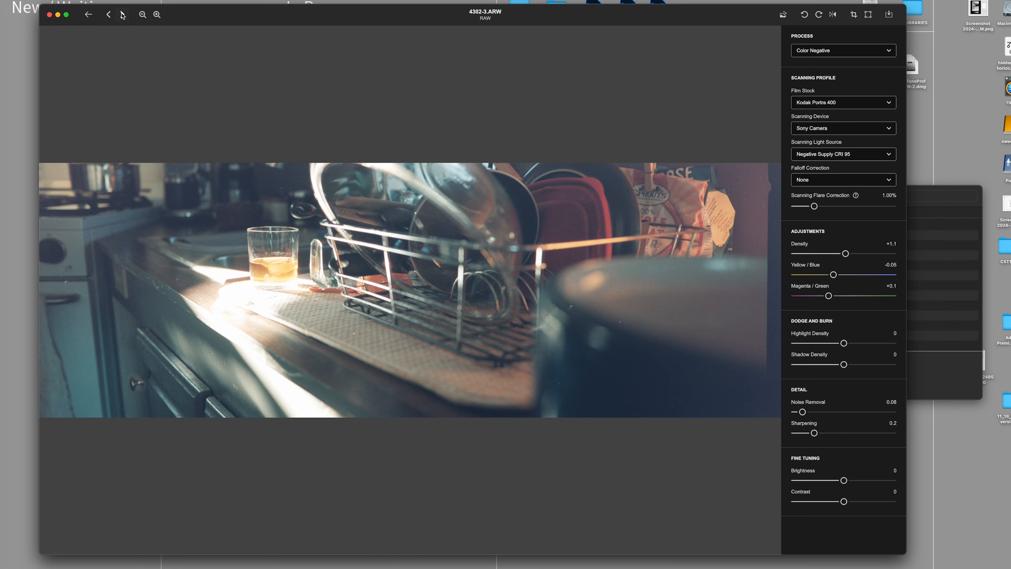
left_click(122, 15)
left_click(122, 14)
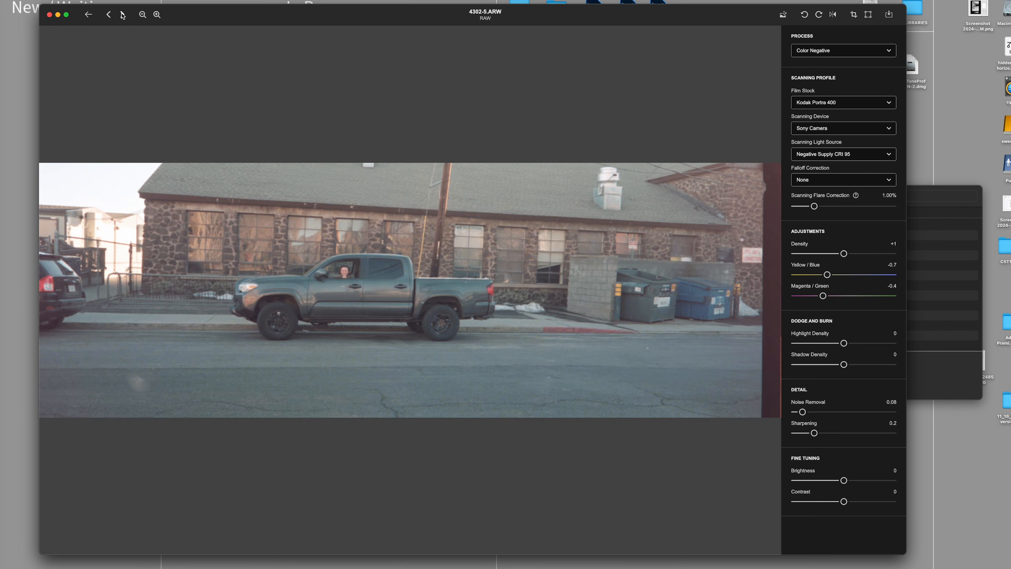
left_click(122, 14)
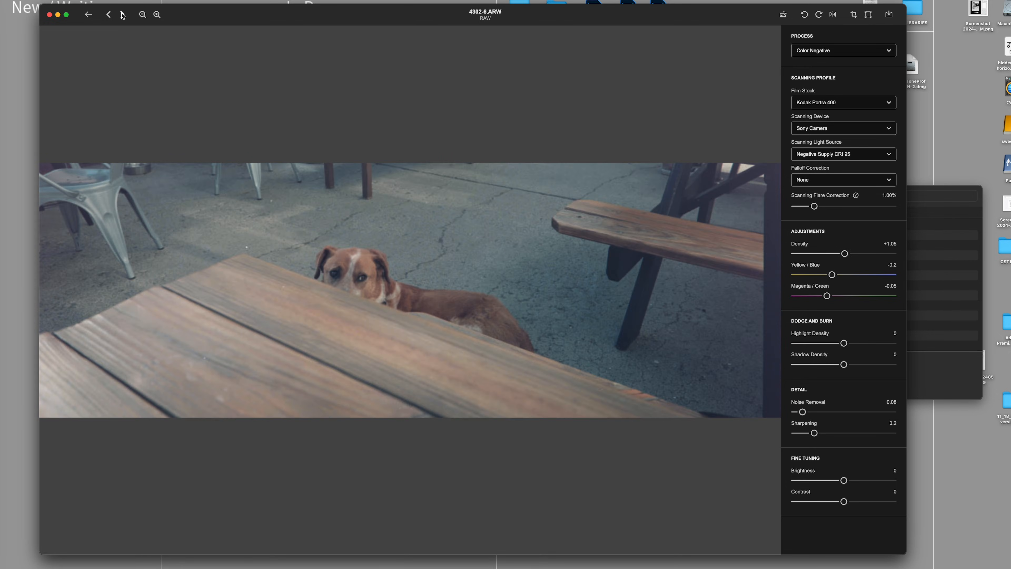
left_click(122, 14)
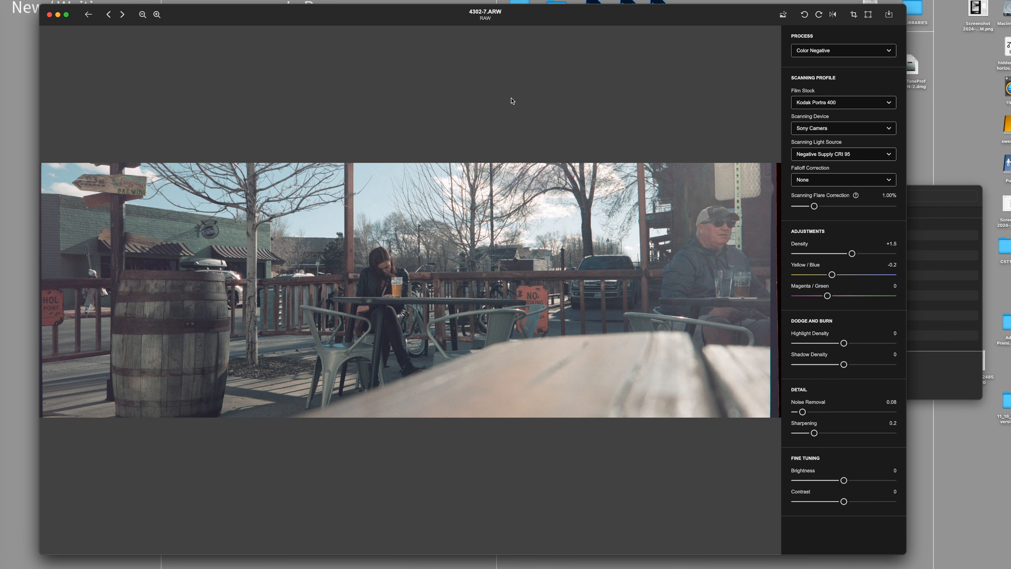
left_click(123, 15)
left_click(123, 15)
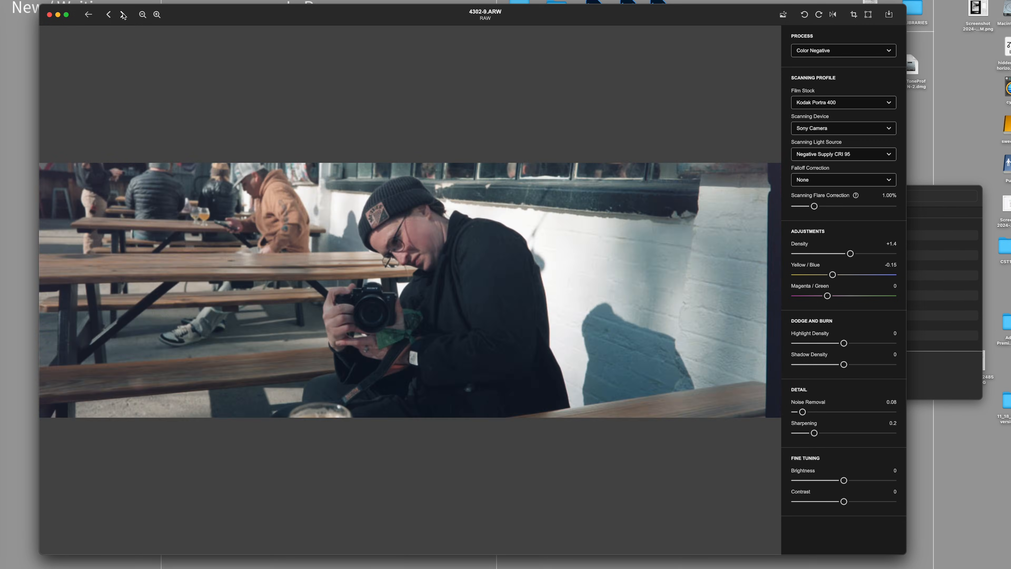
left_click(123, 15)
left_click(123, 15)
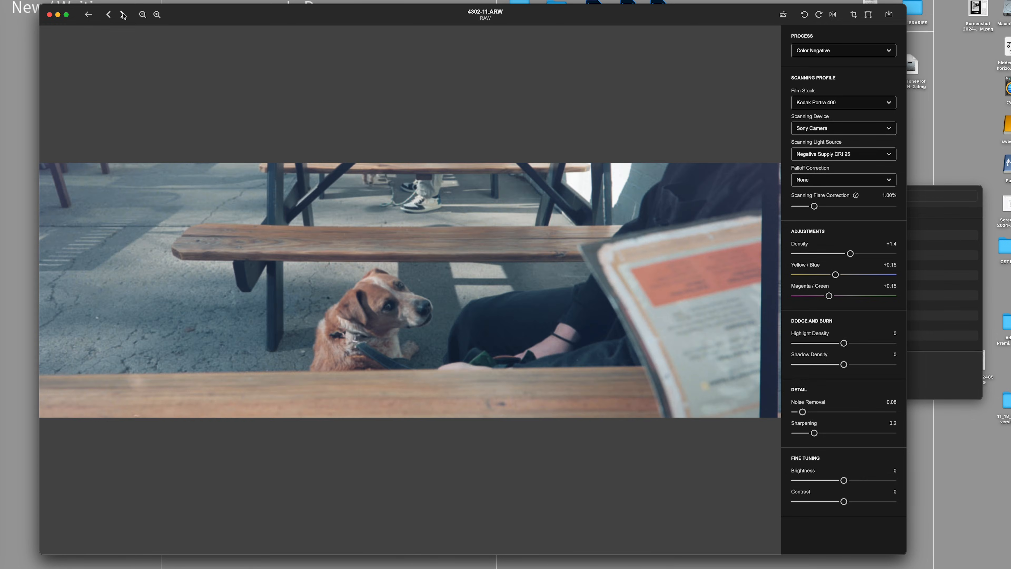
left_click(123, 15)
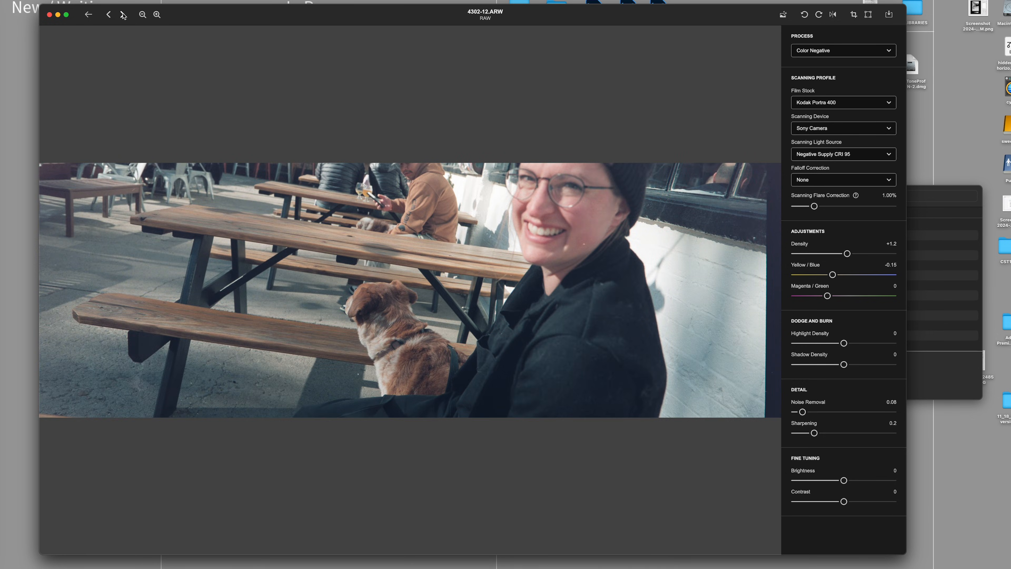
left_click(123, 15)
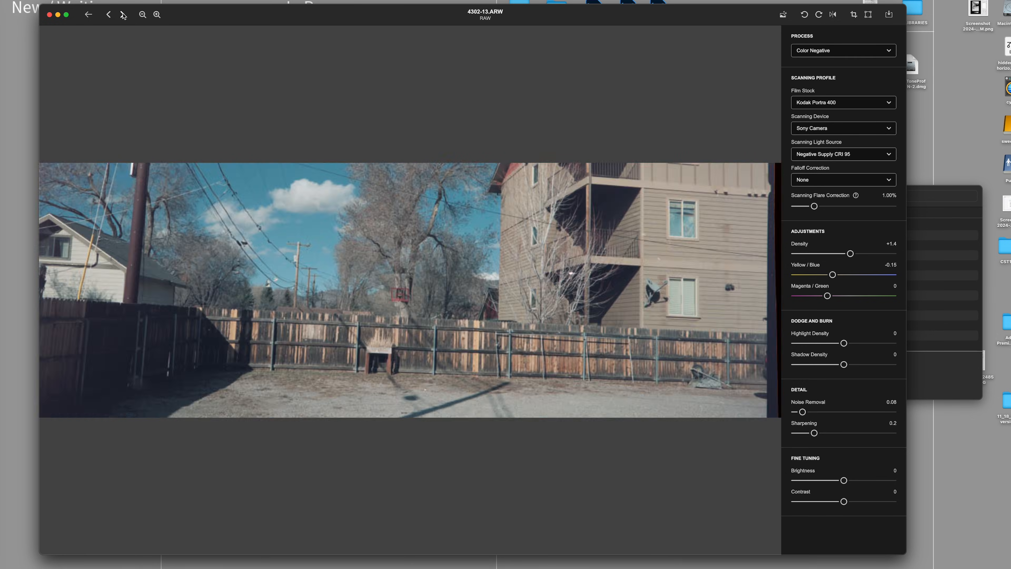
left_click(123, 15)
left_click(123, 15)
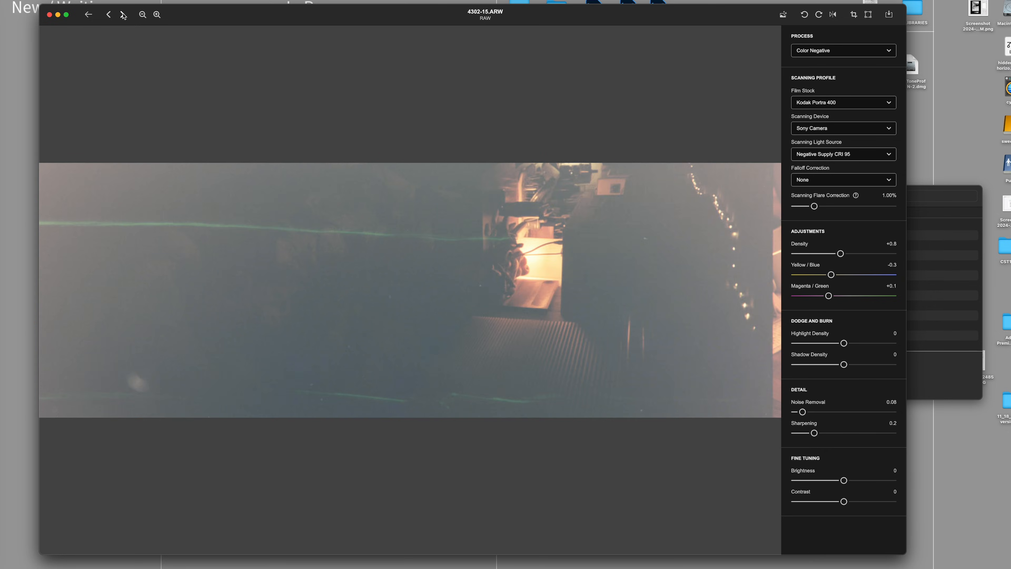
left_click(123, 15)
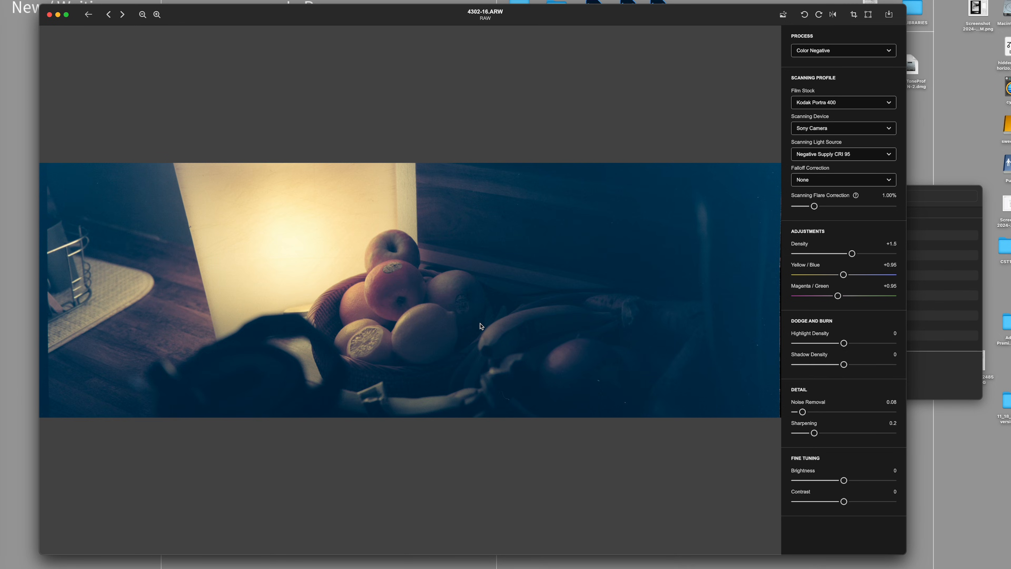
left_click(123, 15)
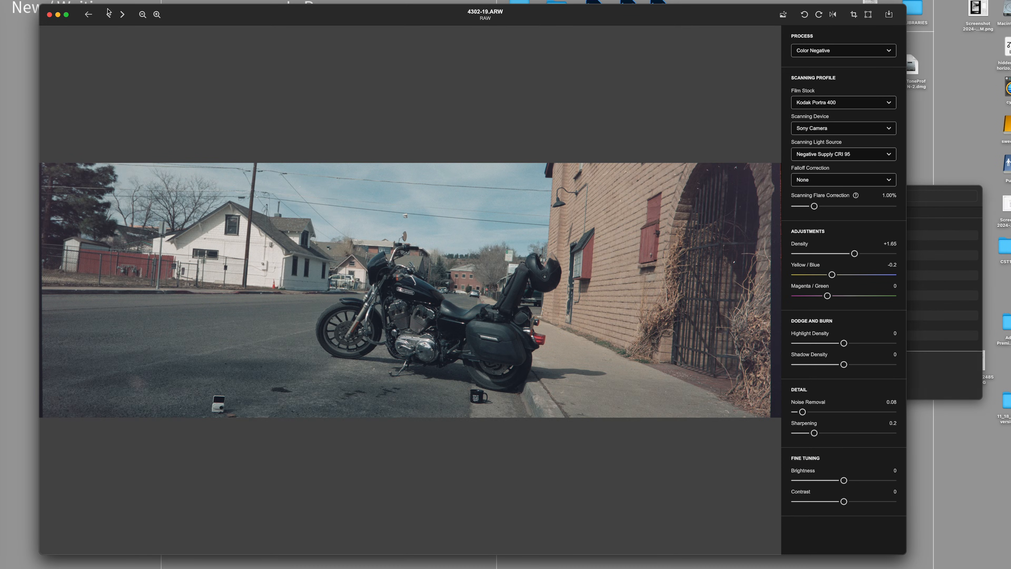
left_click(110, 15)
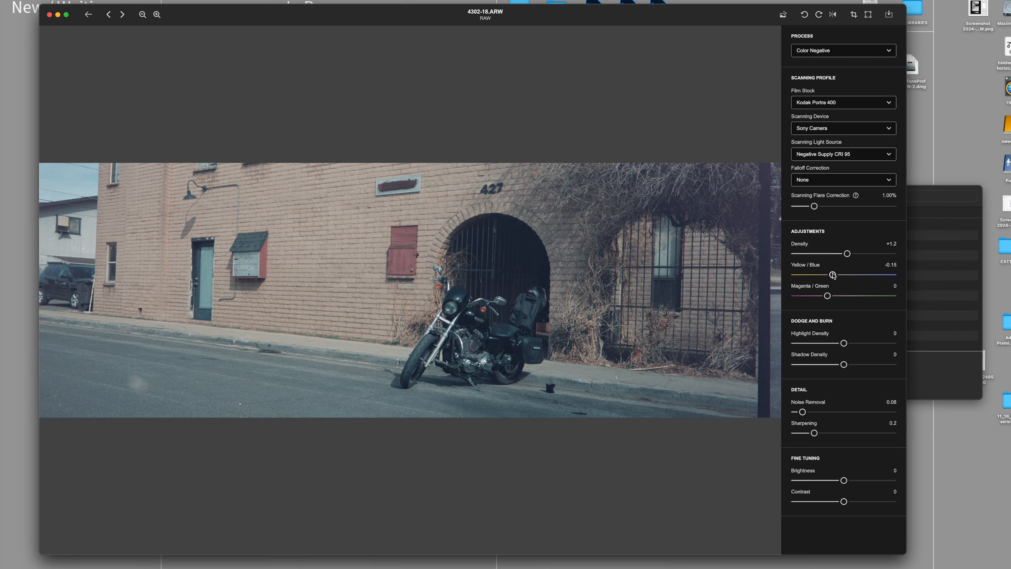
Set the Yellow / Blue adjustment of image 4302-18 to -0.35 and its film stock to Kodak Portra 800
left_click_drag(832, 274, 832, 276)
left_click(825, 107)
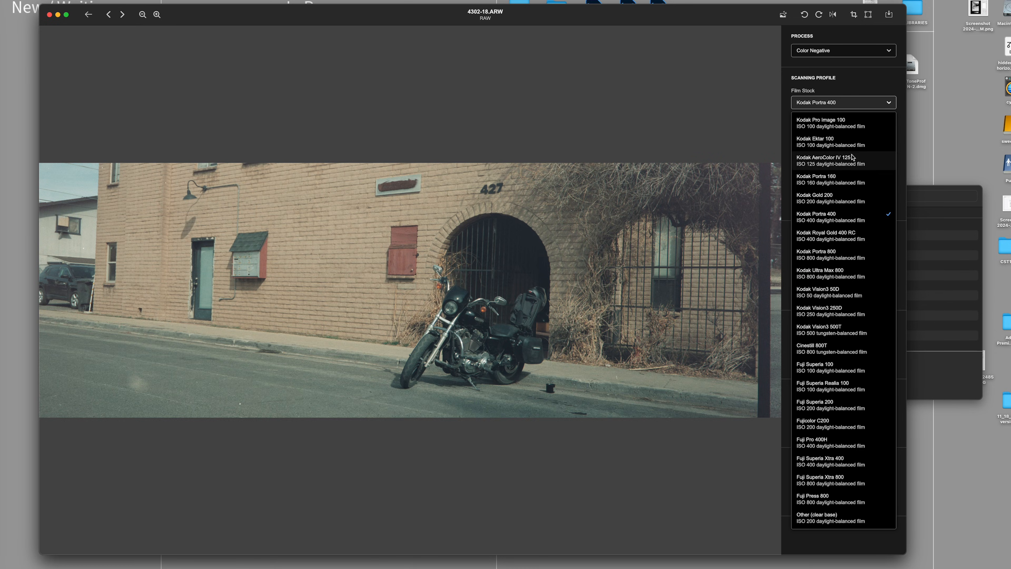
left_click(864, 257)
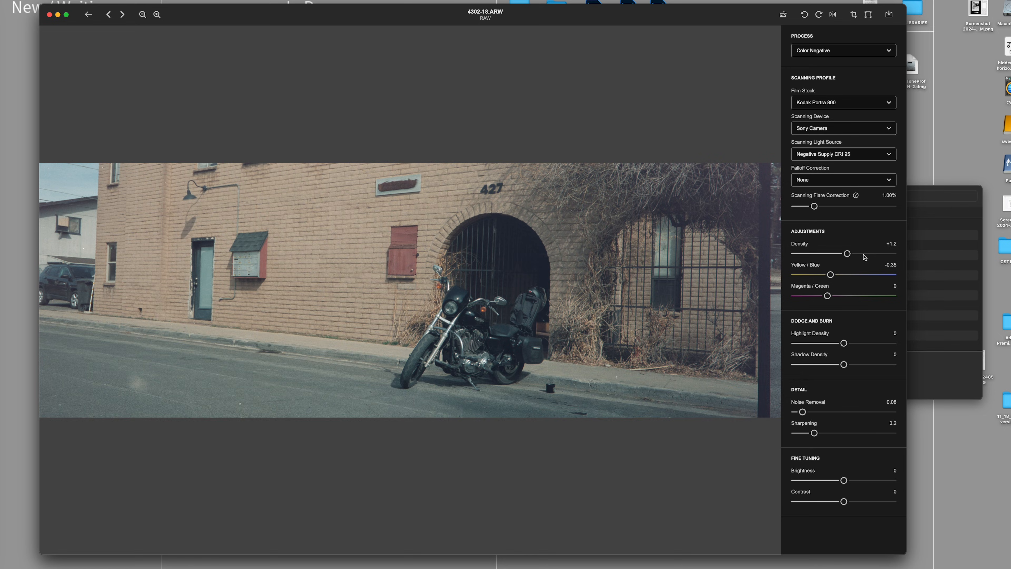
Go forward to image 1930-6 and set its film stock to Cinestill 800T
left_click(123, 15)
left_click(122, 15)
left_click(123, 15)
left_click(122, 14)
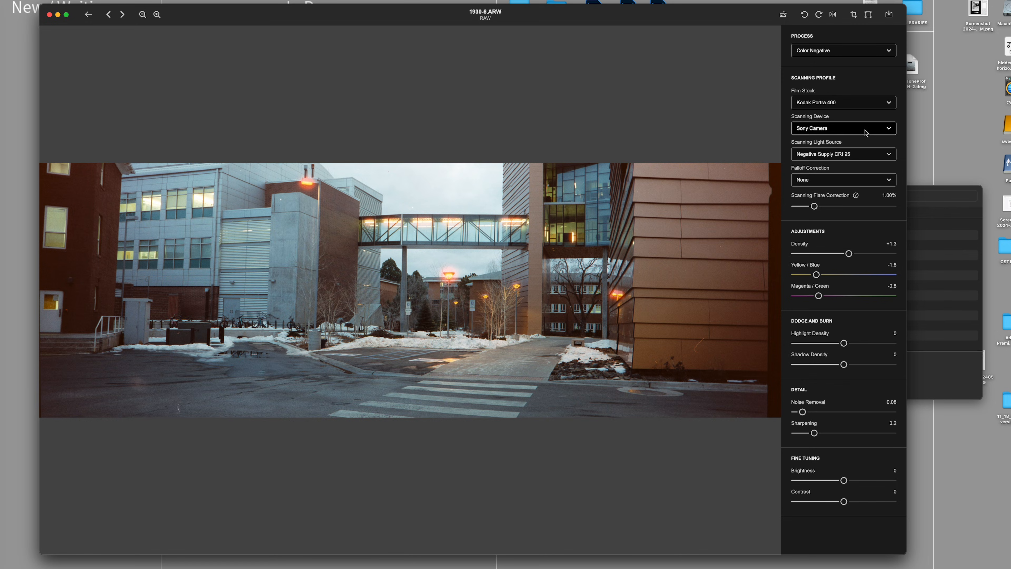
left_click(823, 105)
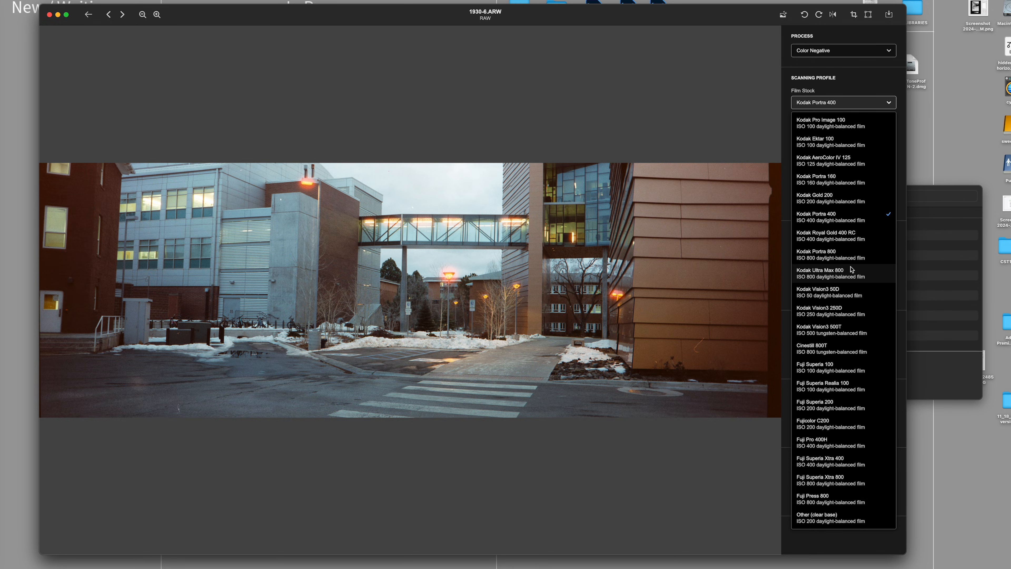
left_click(851, 352)
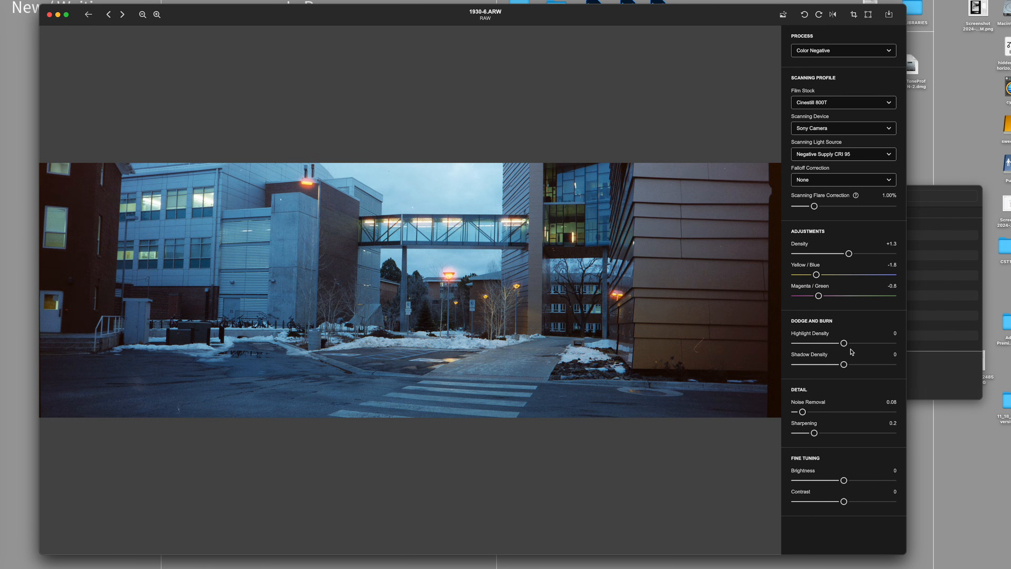
Try Kodak Gold 200 and Kodak Portra 800 as the film stock of image 1930-6 and return to Cinestill 800T
left_click(847, 106)
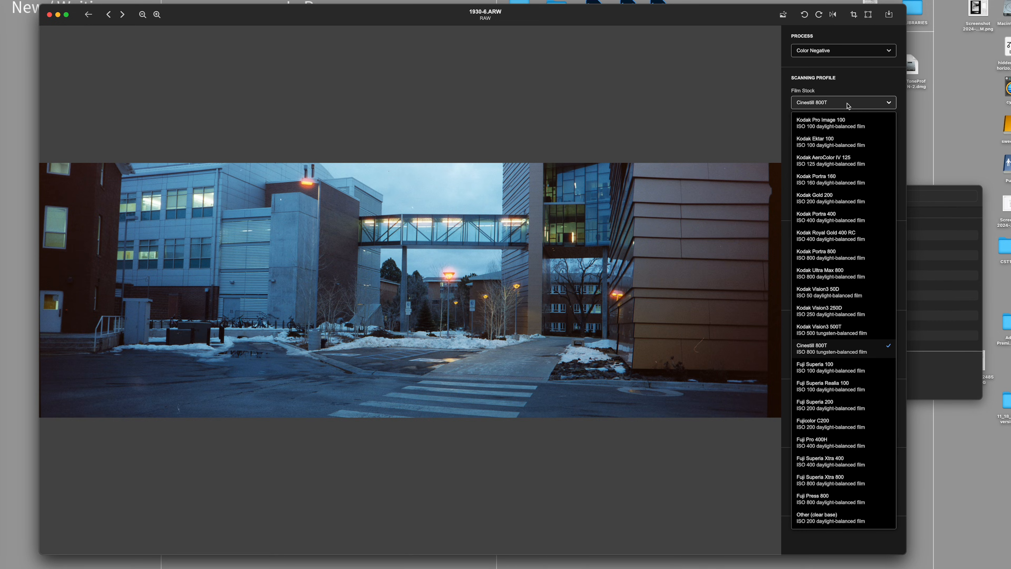
left_click(843, 197)
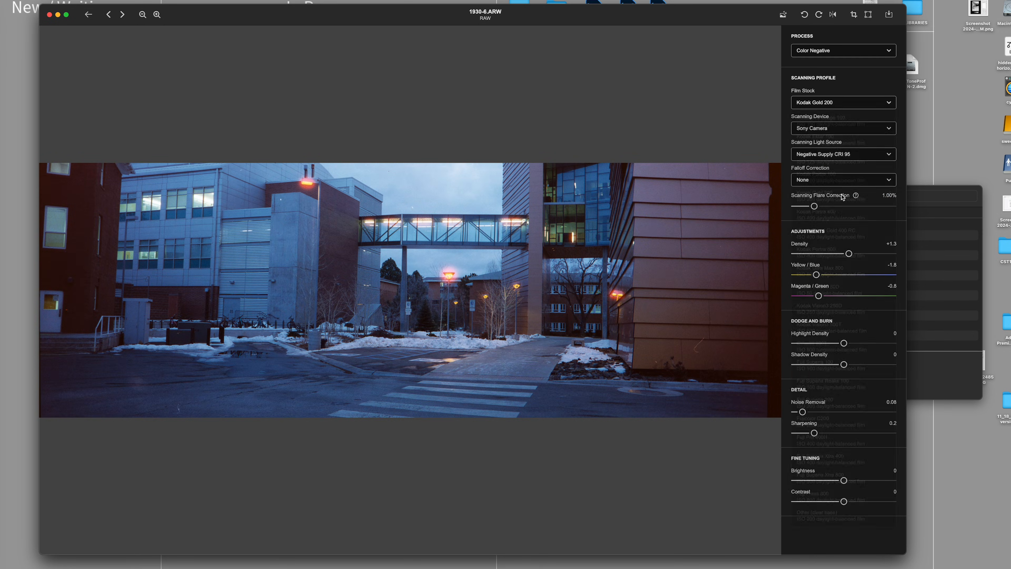
left_click(857, 106)
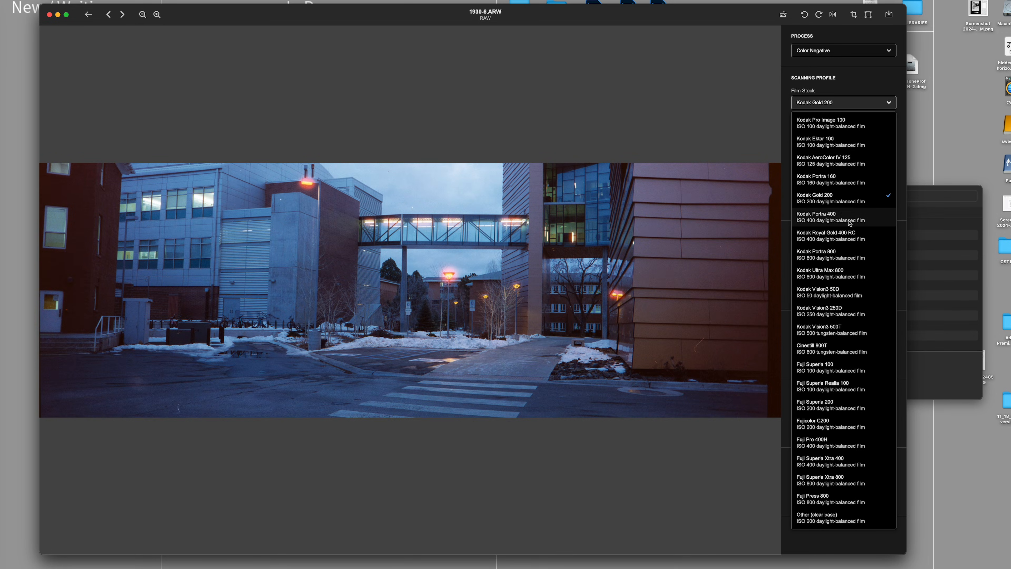
left_click(850, 256)
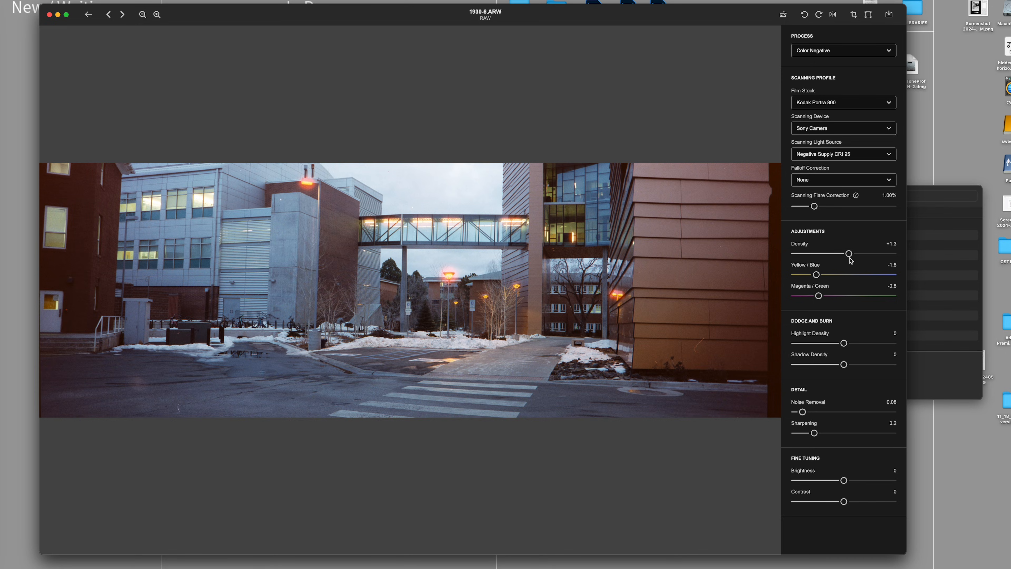
left_click(859, 101)
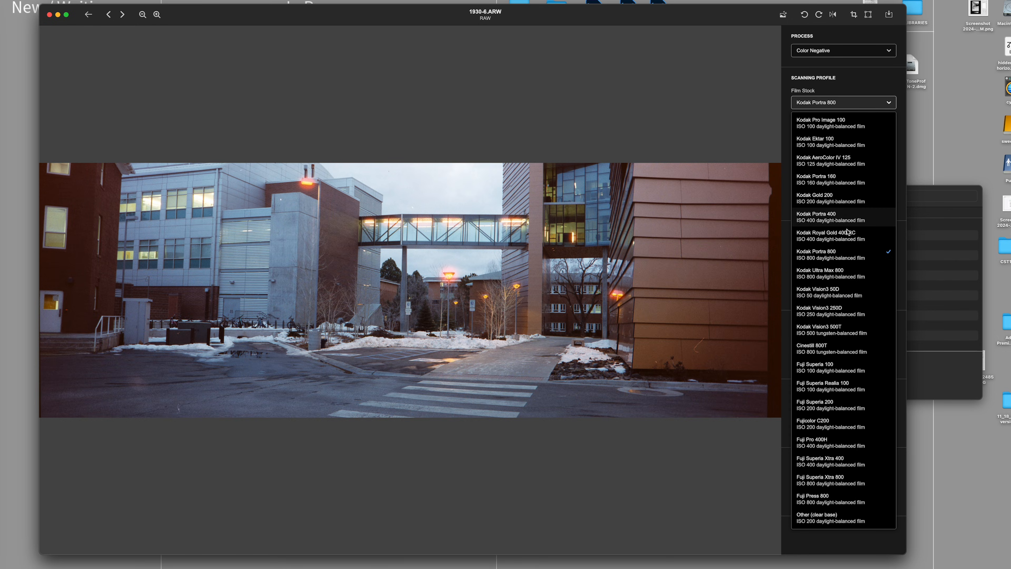
left_click(846, 350)
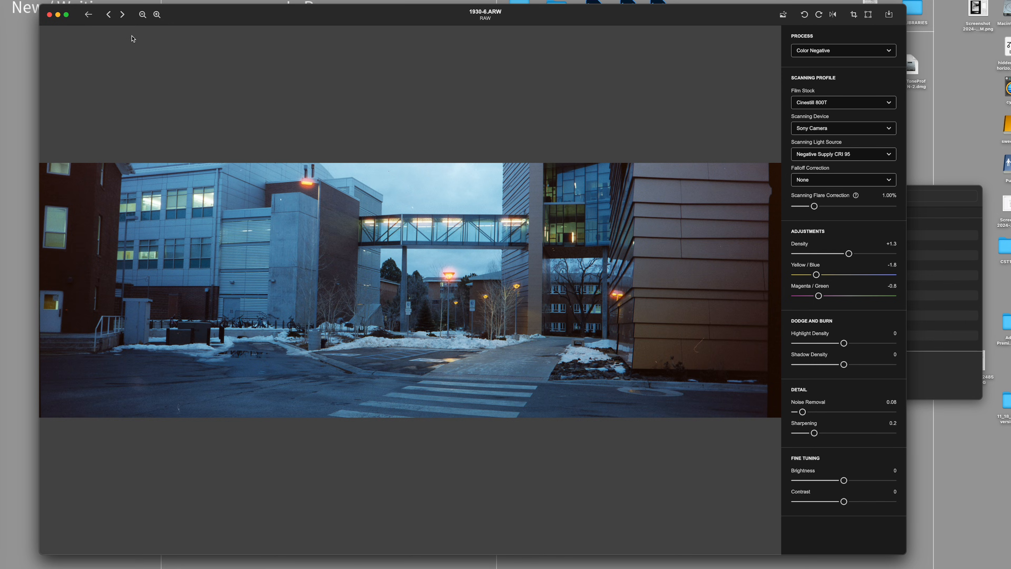
Go forward to image 1930-10, try Cinestill 800T as its film stock and settle on Kodak Portra 800
left_click(122, 15)
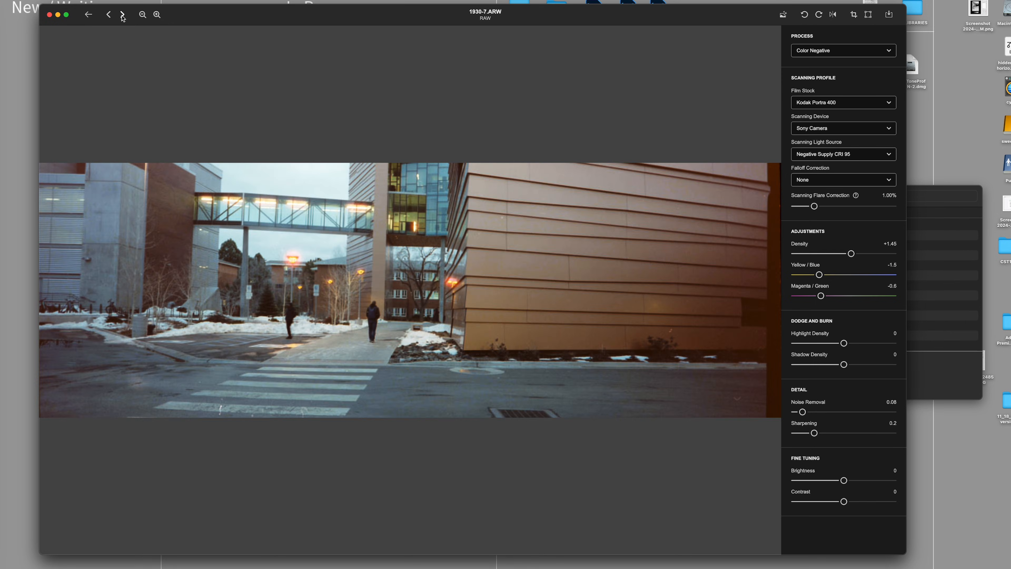
left_click(122, 15)
left_click(123, 15)
left_click(122, 15)
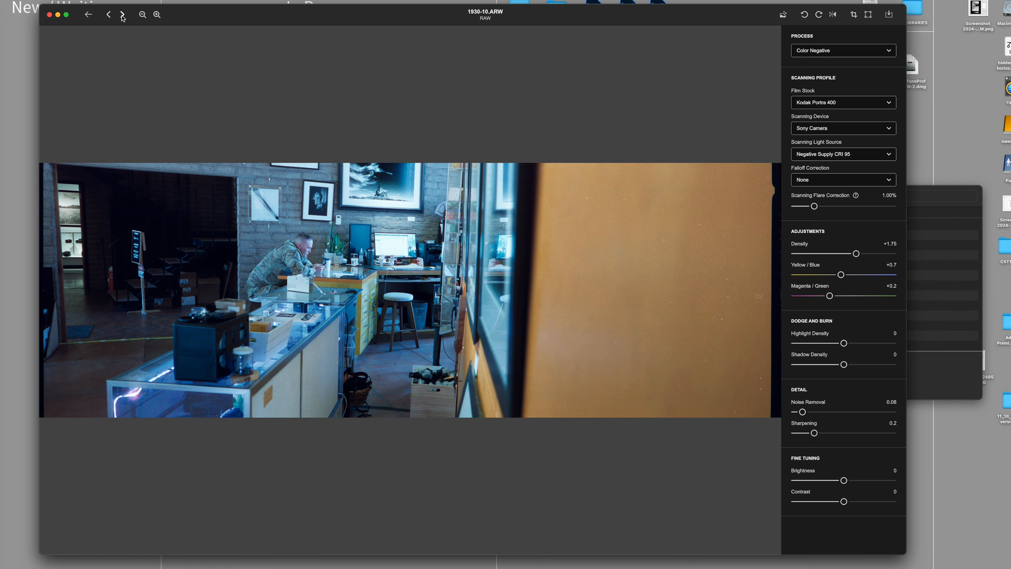
left_click(863, 102)
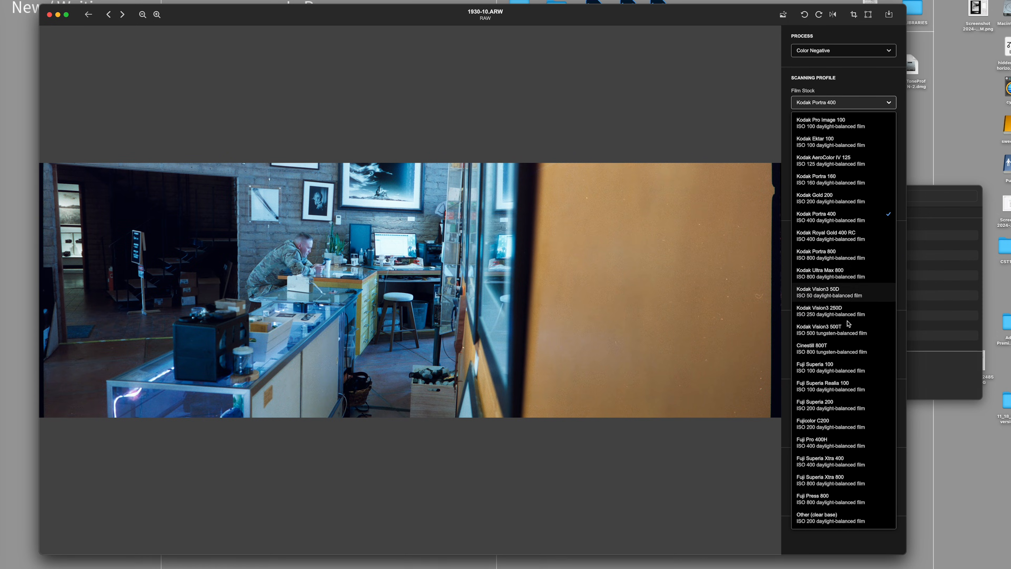
left_click(846, 350)
left_click(847, 104)
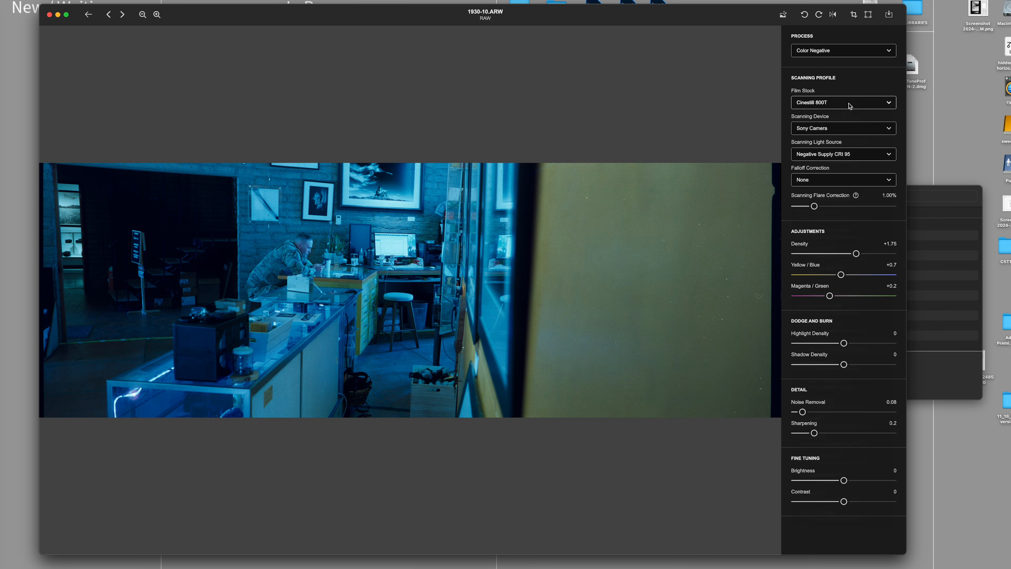
left_click(843, 258)
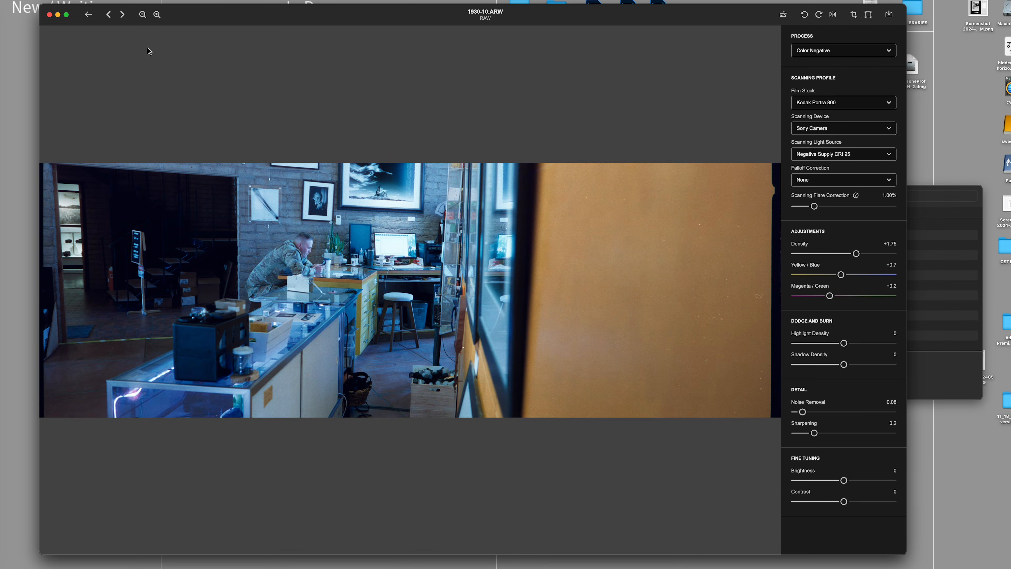
Review the converted colour frames one by one from image 1930-11 through 1930-21
left_click(122, 14)
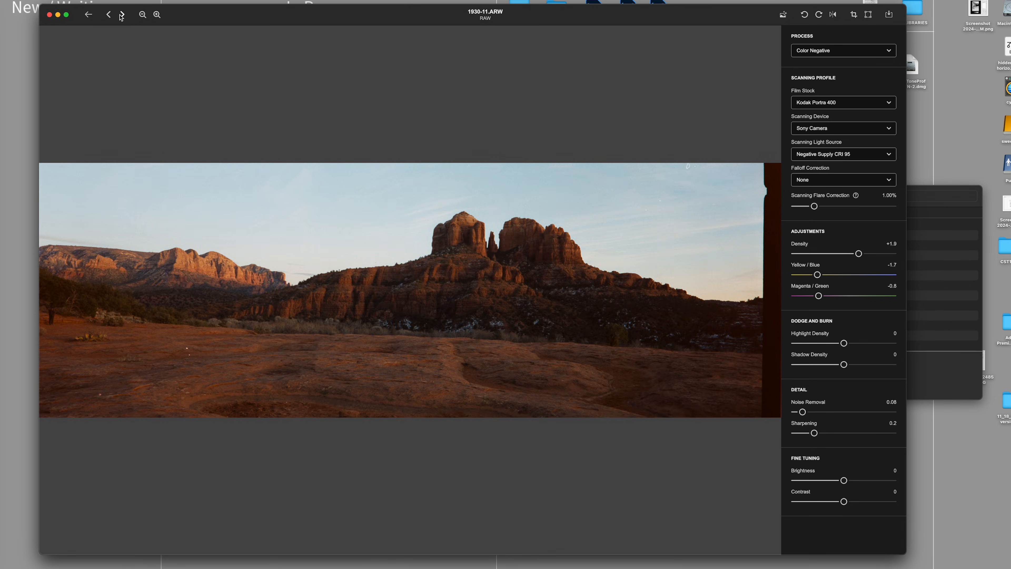
left_click(122, 15)
left_click(122, 15)
left_click(122, 15)
left_click(121, 15)
left_click(122, 15)
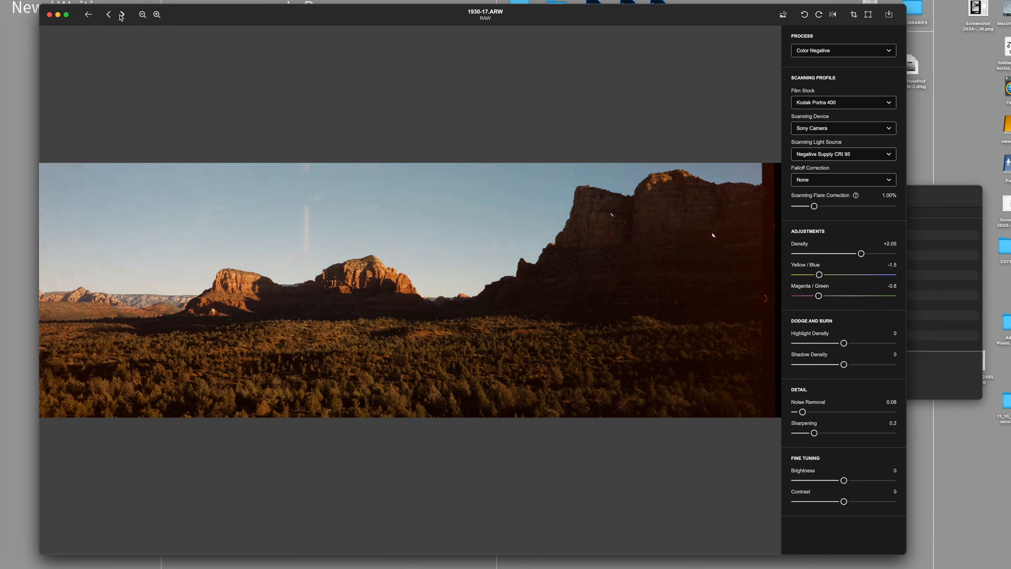
left_click(122, 14)
left_click(121, 15)
left_click(121, 15)
left_click(122, 15)
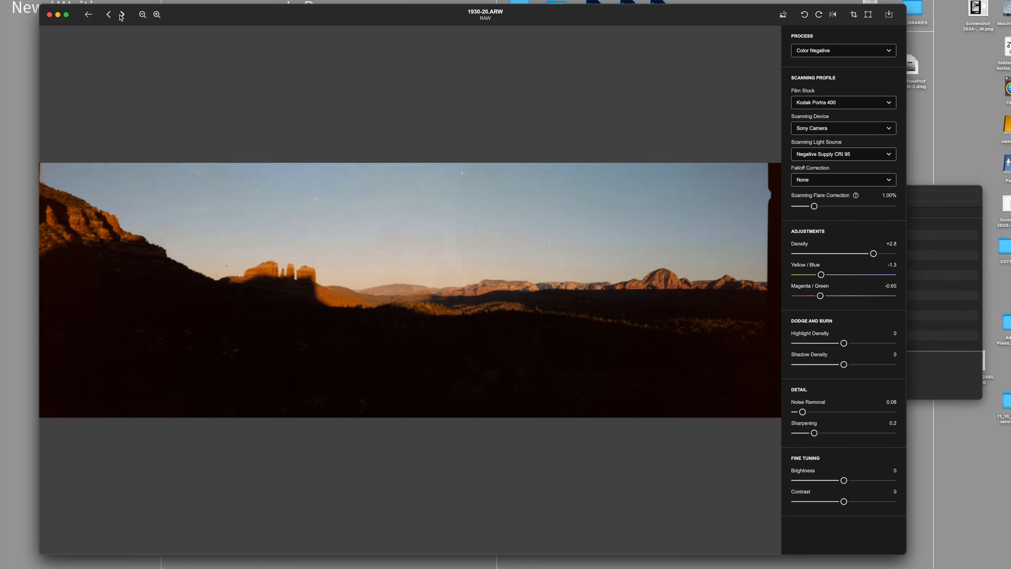
left_click(122, 15)
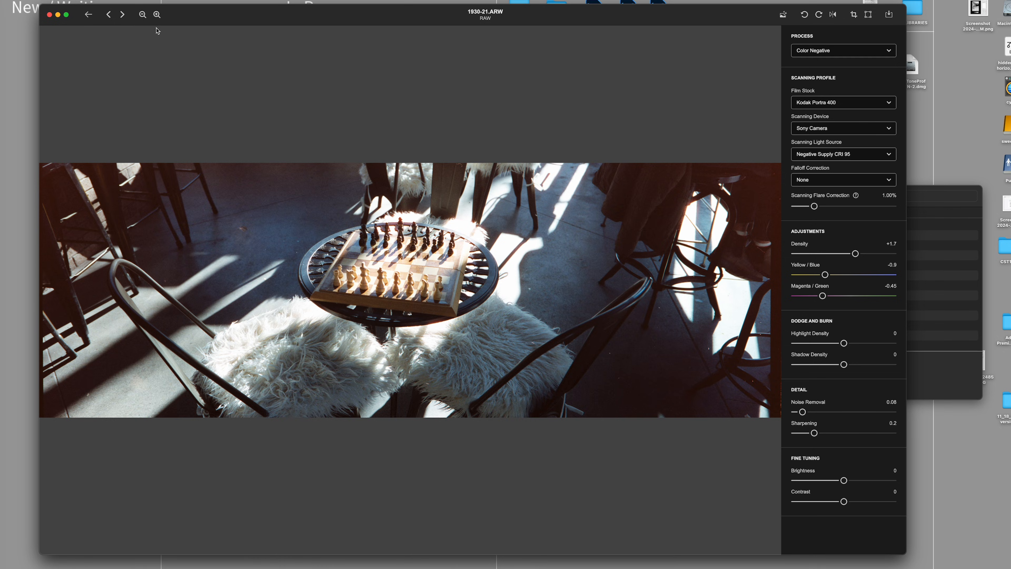
Examine the chessboard and fur seats in image 1930-21 up close for colour and detail
left_click(157, 14)
left_click(157, 15)
left_click(157, 14)
left_click(157, 14)
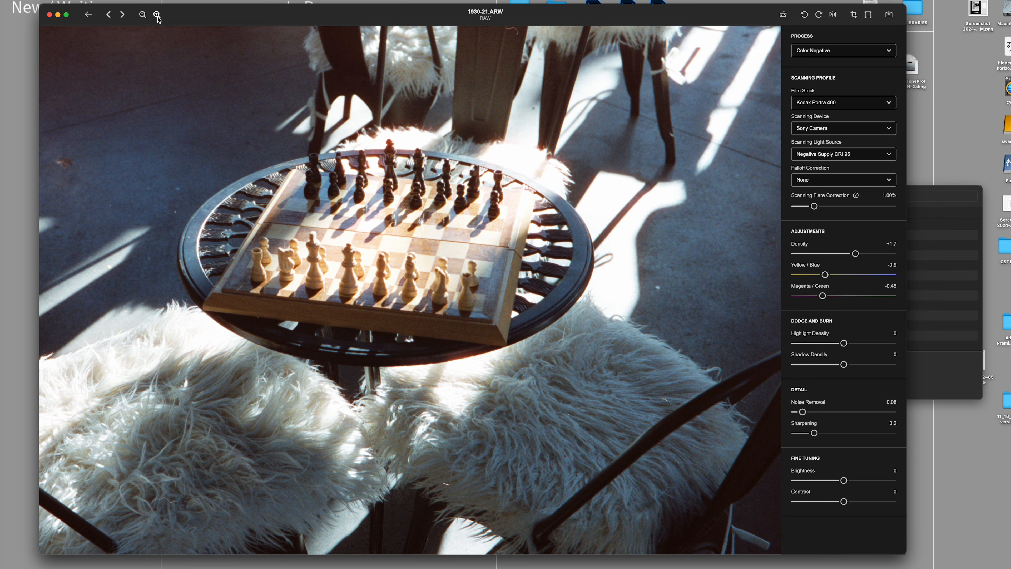
scroll(609, 257, "up", 4)
scroll(518, 231, "down", 5)
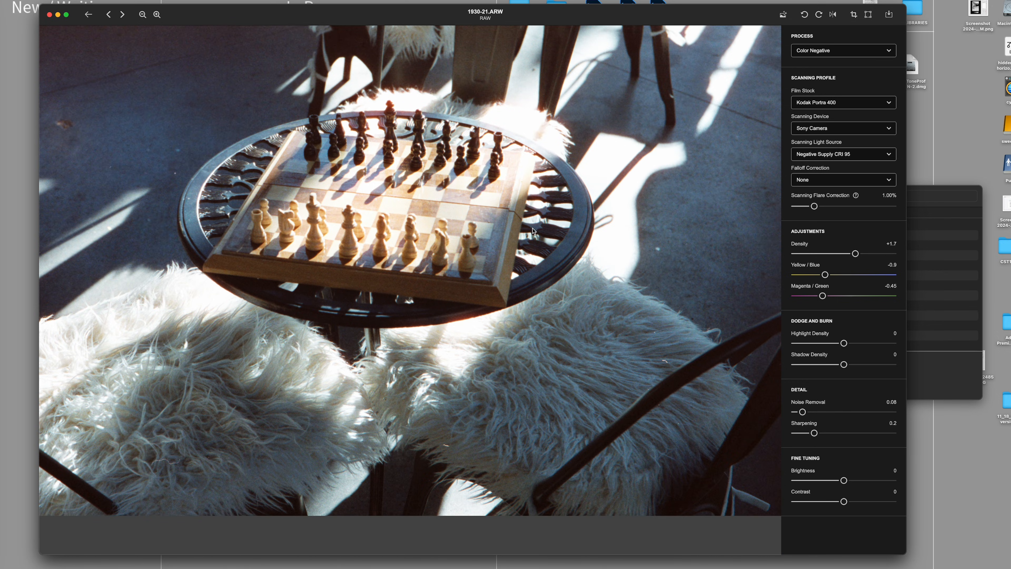
scroll(536, 231, "right", 8)
scroll(535, 231, "left", 10)
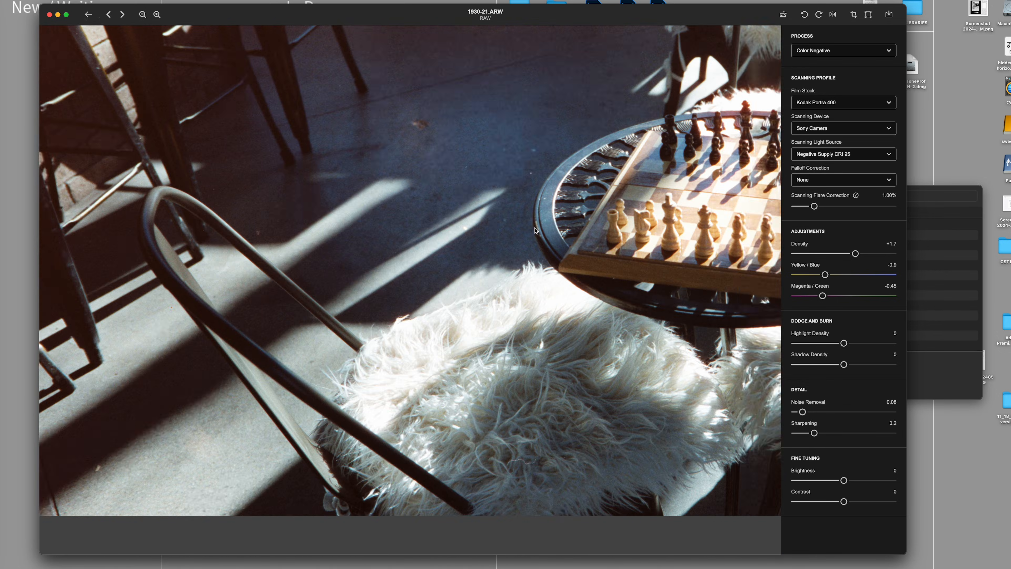
scroll(534, 231, "right", 5)
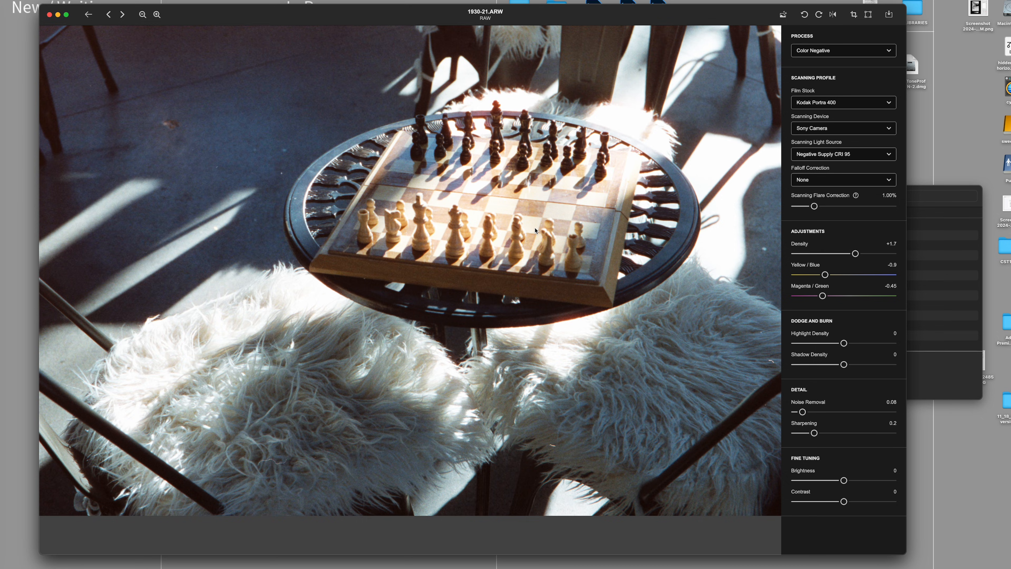
scroll(534, 230, "up", 4)
scroll(535, 231, "right", 2)
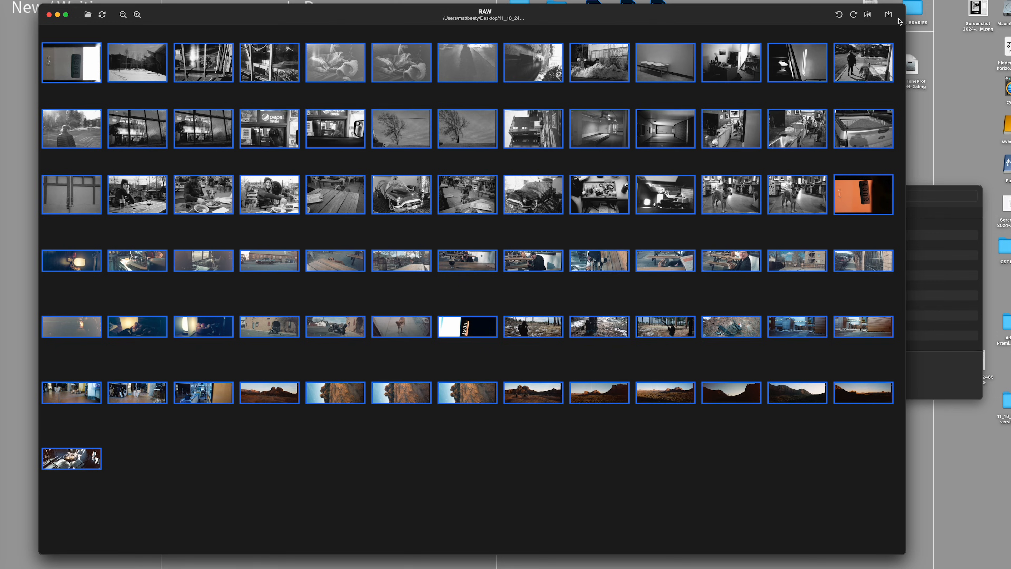
Start exporting the selected images and choose the 11_18_24_conversiontest folder on the Desktop as the parent for the output
left_click(888, 14)
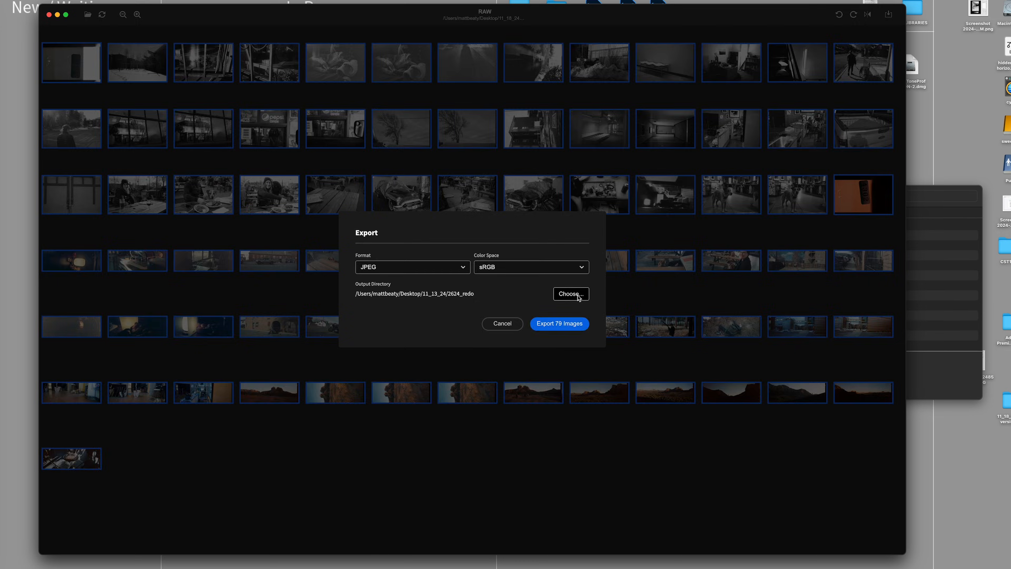
left_click(571, 294)
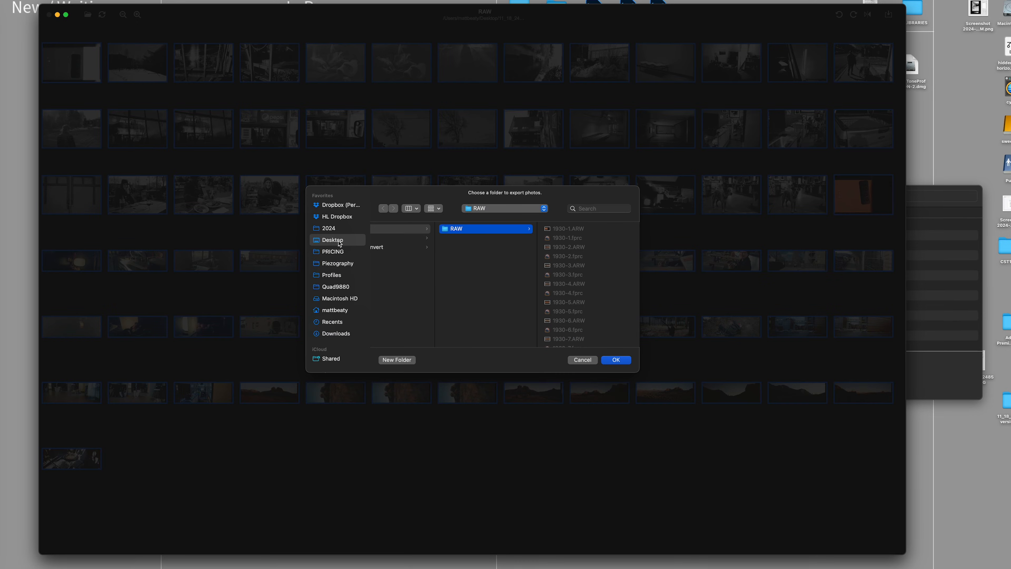
left_click(434, 276)
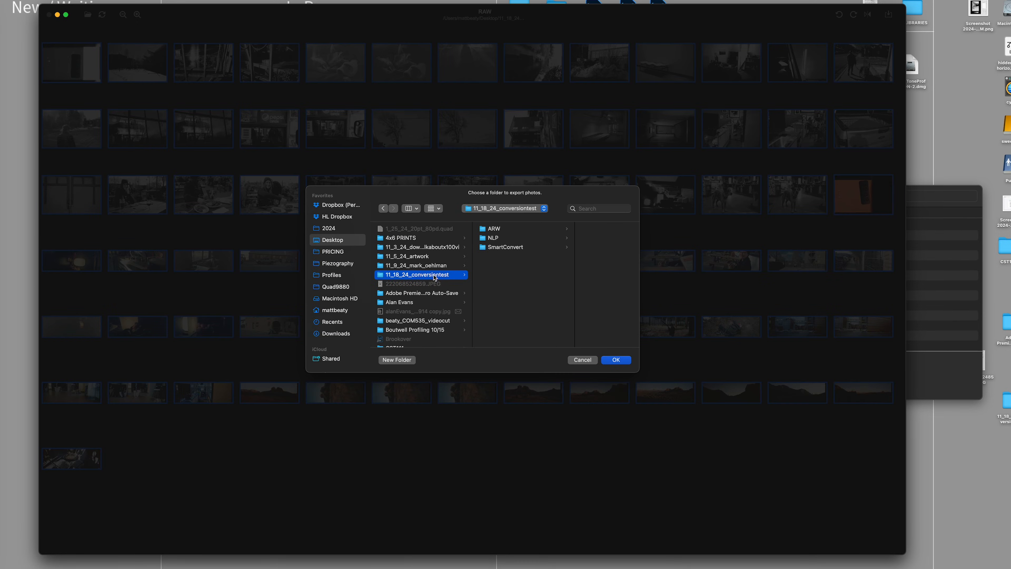
left_click(538, 249)
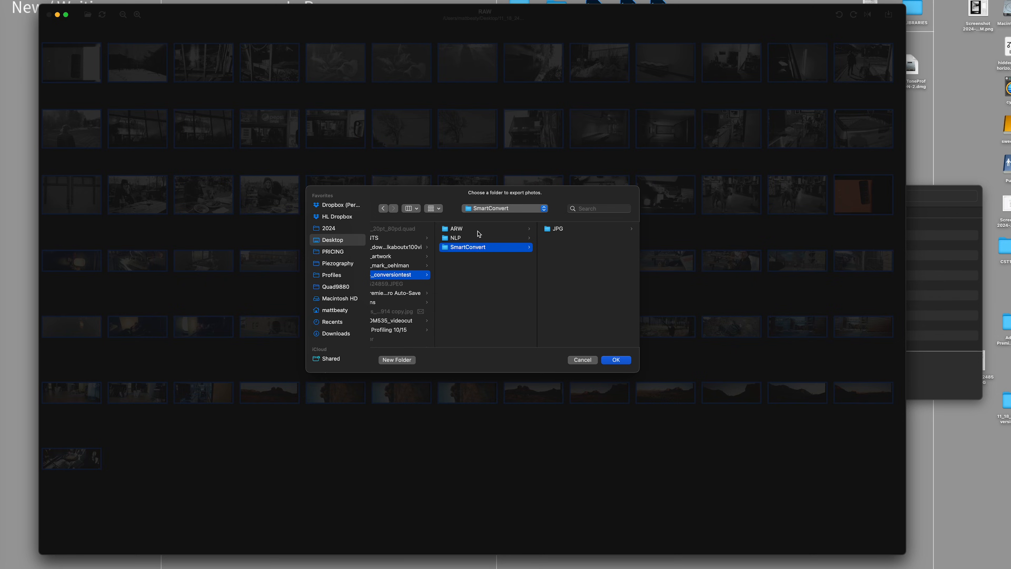
left_click(398, 275)
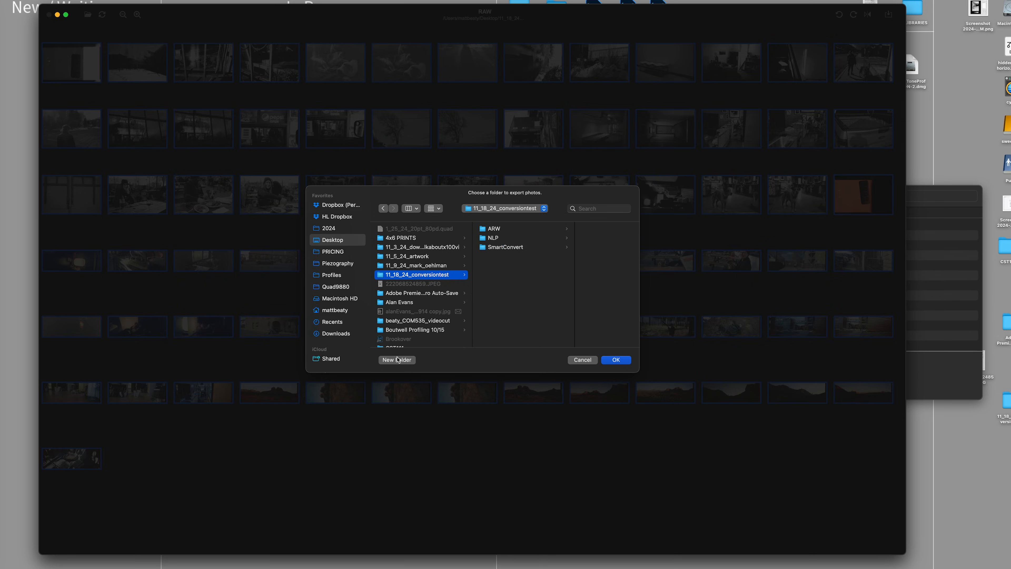
Create a FilmLabapp folder inside 11_18_24_conversiontest as the output directory and export the 79 images as sRGB JPEGs
left_click(397, 360)
type("FilmLabapp")
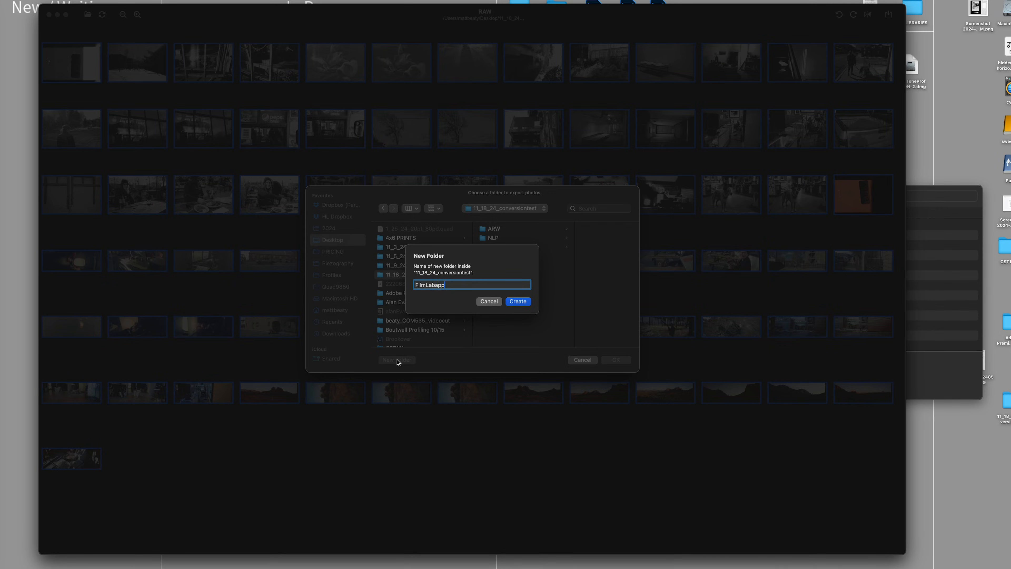
key("Return")
key("Return")
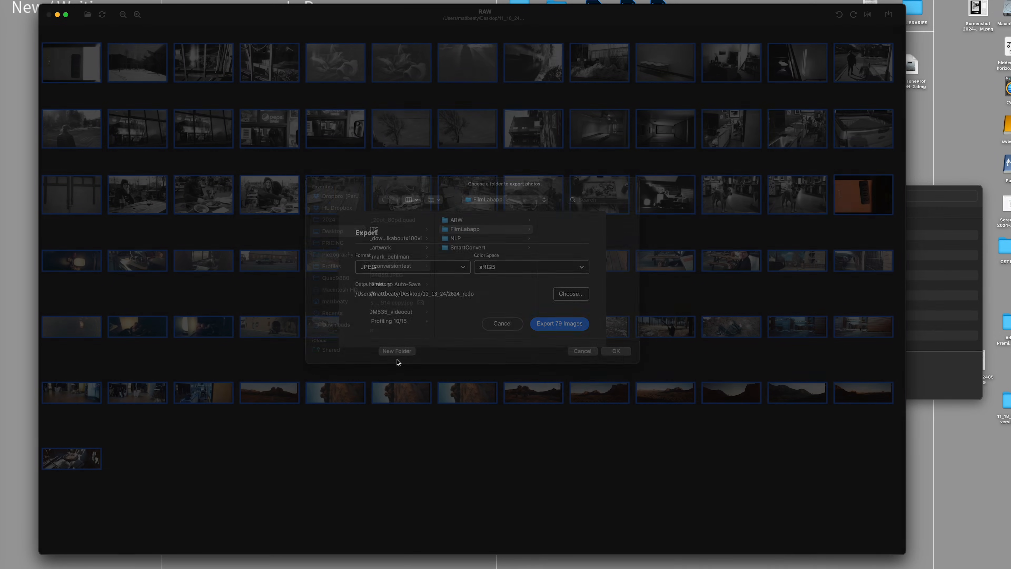
left_click(560, 324)
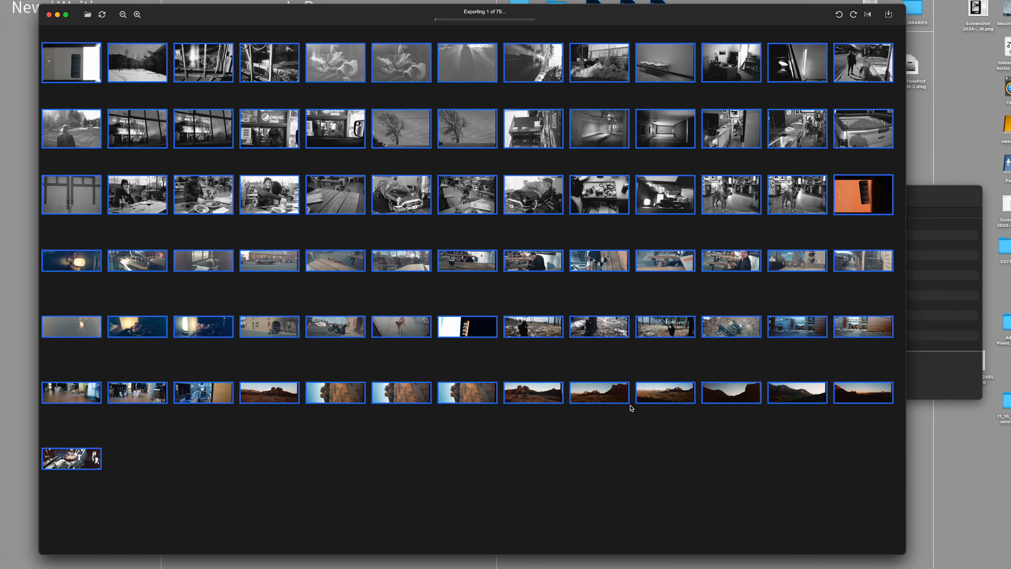